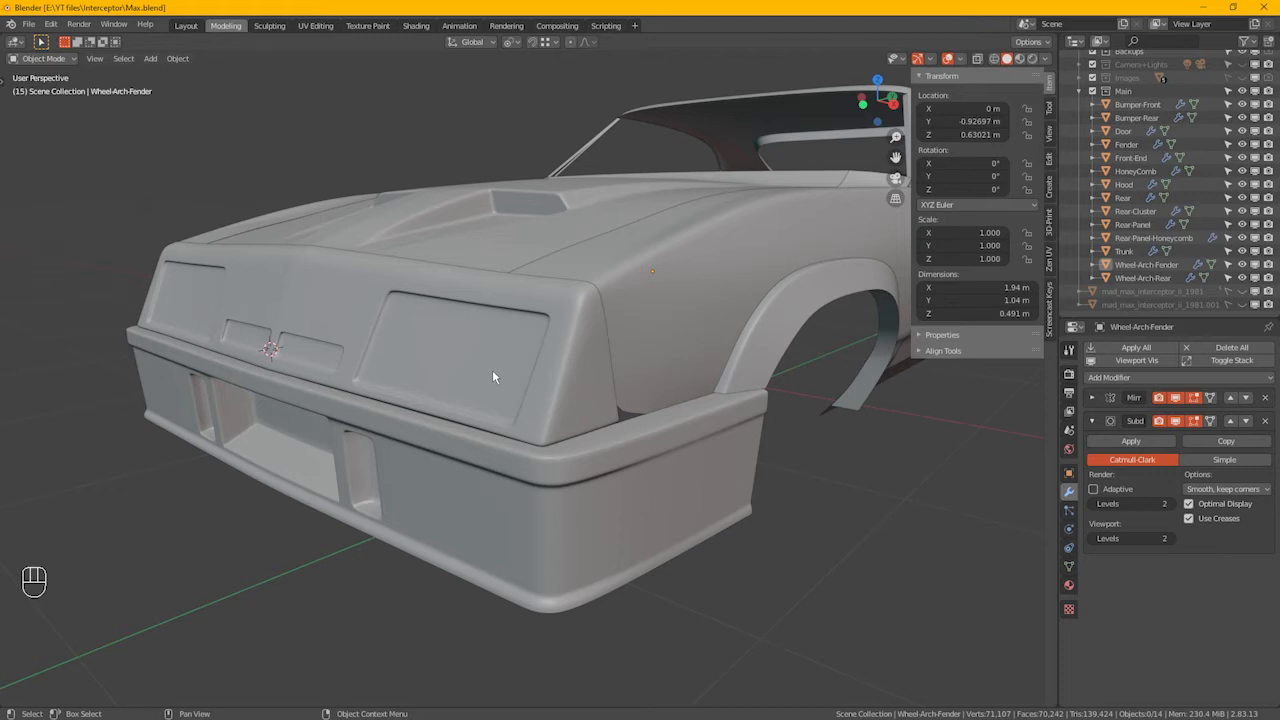
In the front-end mesh, turn off the subdivision's viewport display and select all back faces of the headlight recess
left_click(491, 370)
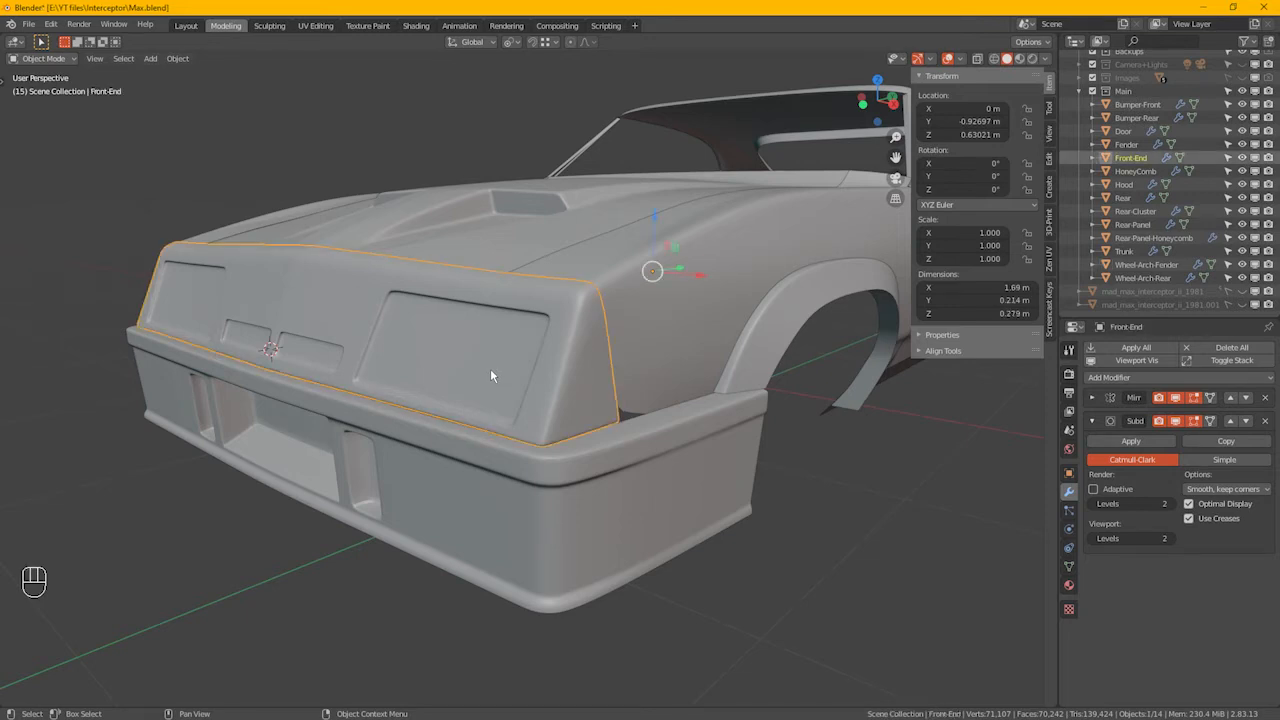
key("Tab")
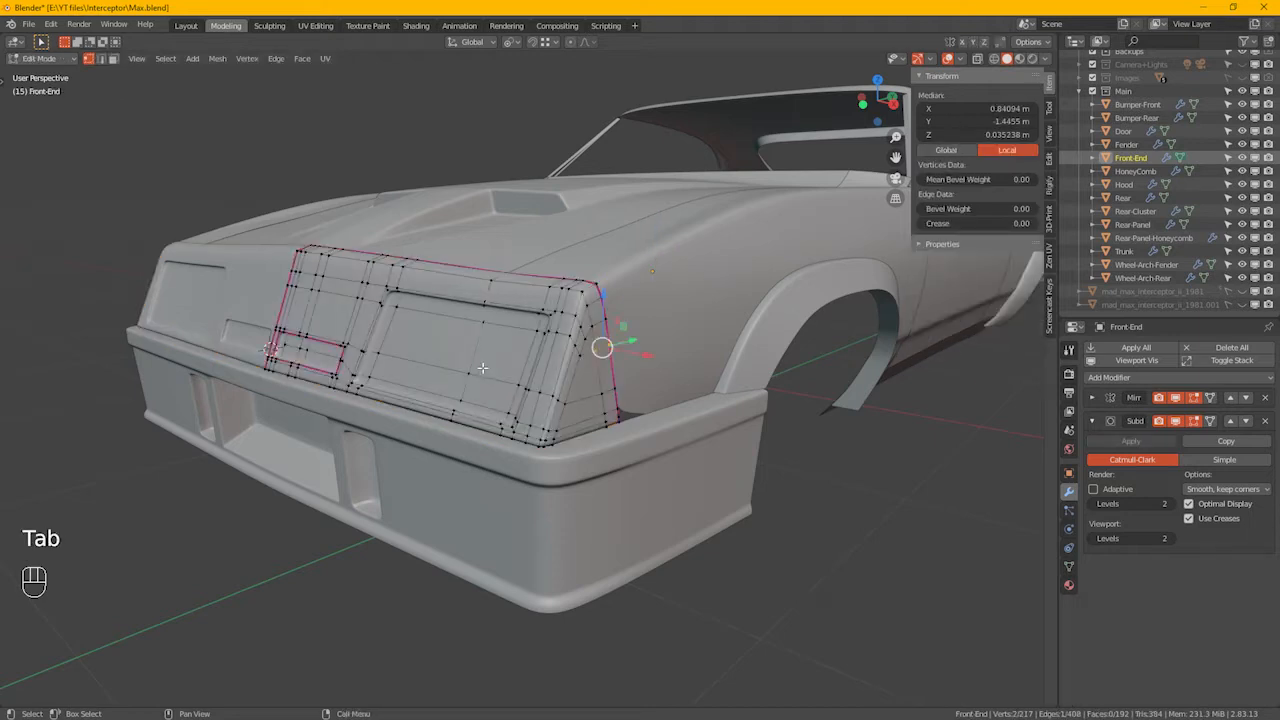
left_click(1176, 421)
left_click_drag(470, 385, 600, 397, "alt")
key("3")
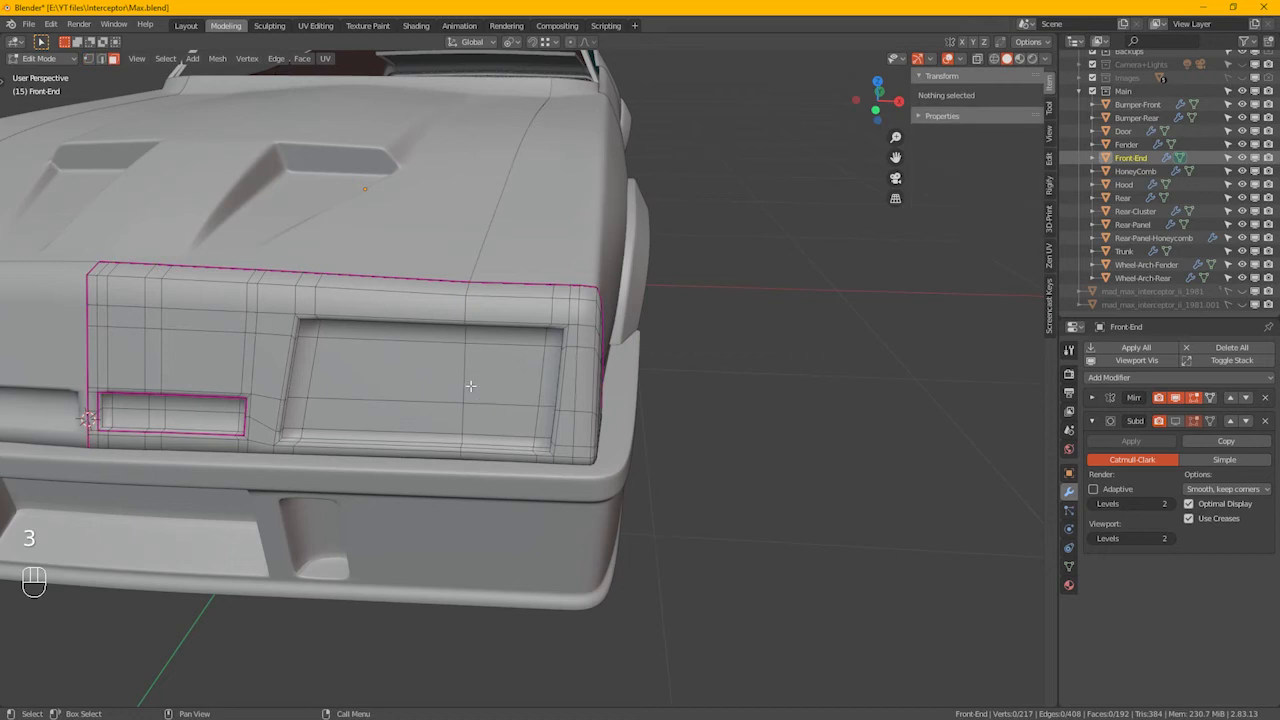
left_click_drag(405, 357, 476, 393)
key("ctrl+KP_Add")
key("KP_Decimal")
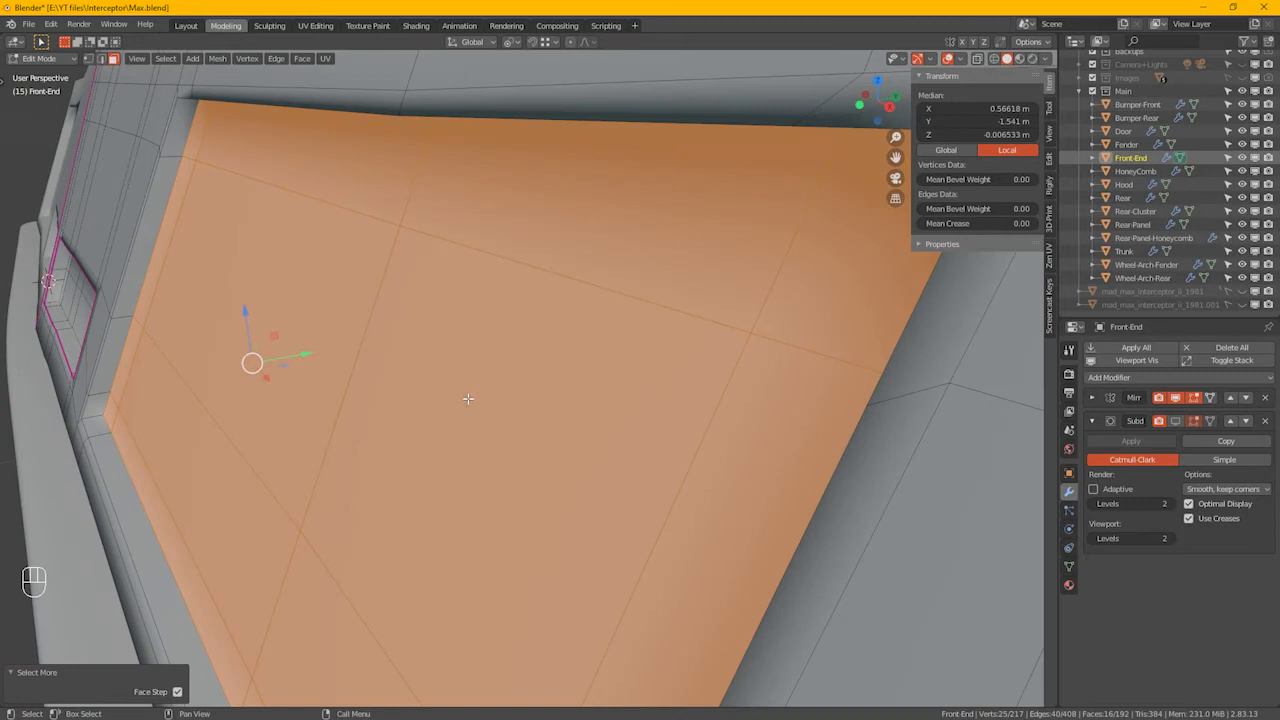
Move the selected headlight recess faces about 0.094 m along the global Y axis to deepen the recess
scroll(479, 396, "down", 2)
key("g")
key("y")
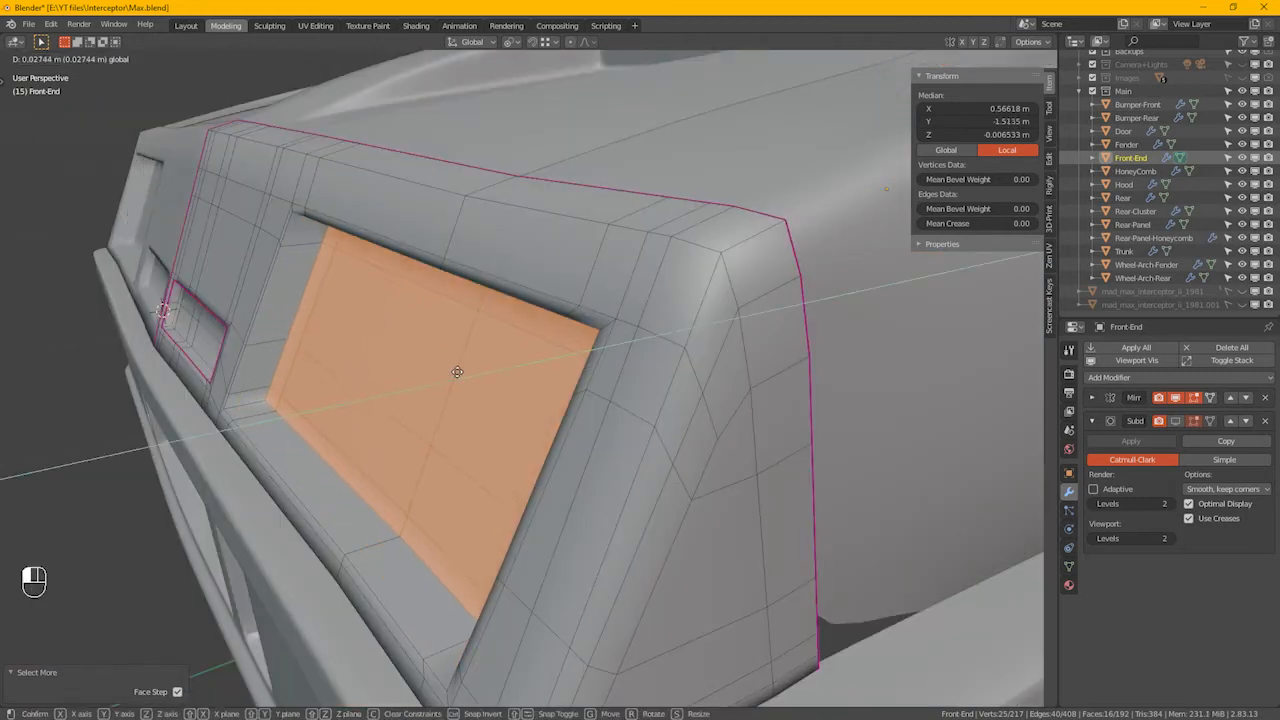
left_click(539, 376)
middle_click_drag(539, 376, 666, 398, "alt")
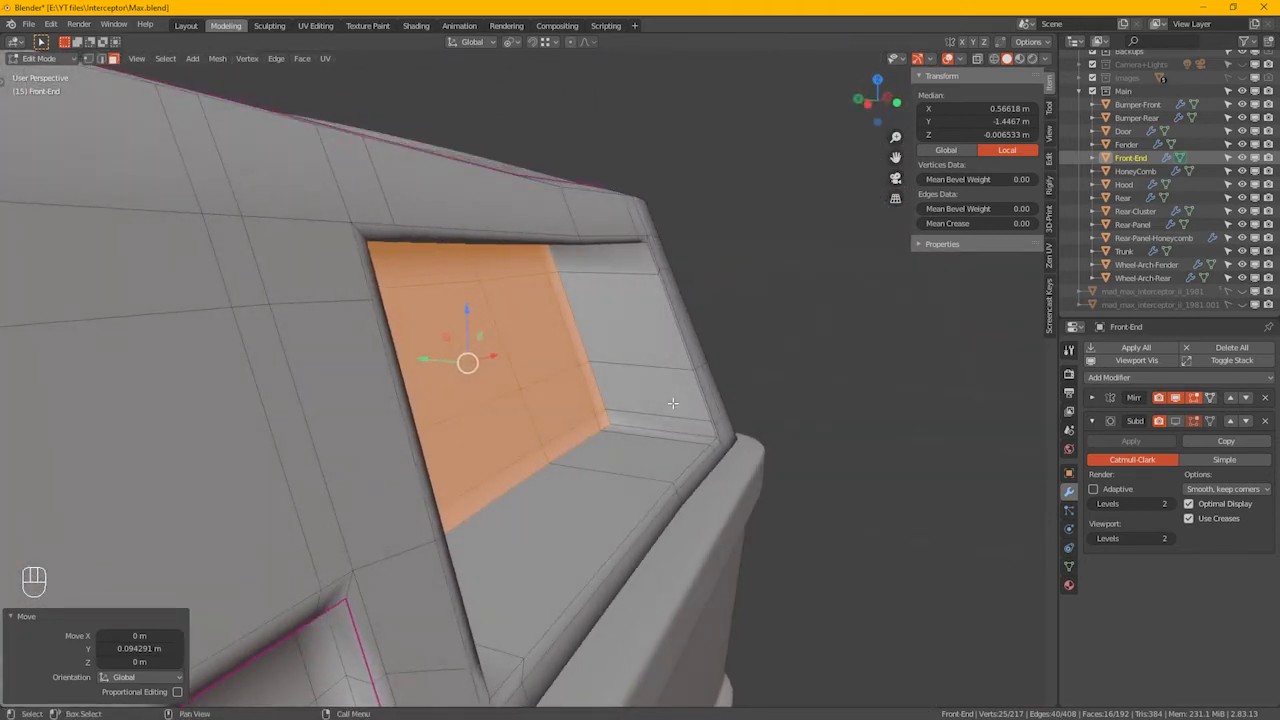
middle_click_drag(560, 368, 609, 351, "alt")
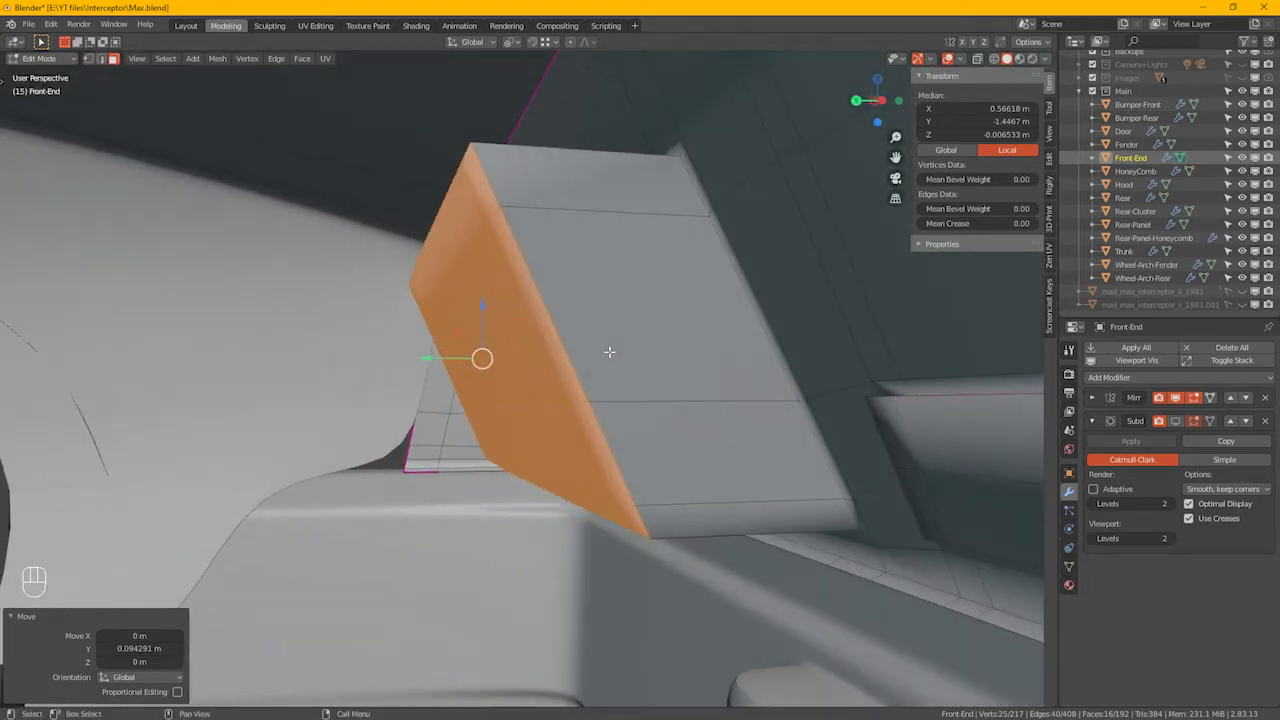
Flatten the headlight recess's back faces by scaling them to 0 along Y, and return to Object Mode
key("s")
key("y")
key("KP_0")
key("KP_Enter")
middle_click_drag(689, 324, 606, 359, "alt")
scroll(606, 359, "down", 6)
middle_click_drag(749, 346, 600, 380, "alt")
key("Tab")
Switch the viewport shading to Material Preview and hide the sidebar with the transform values
middle_click_drag(541, 511, 401, 497, "alt")
scroll(510, 490, "up", 3)
scroll(403, 494, "up", 2)
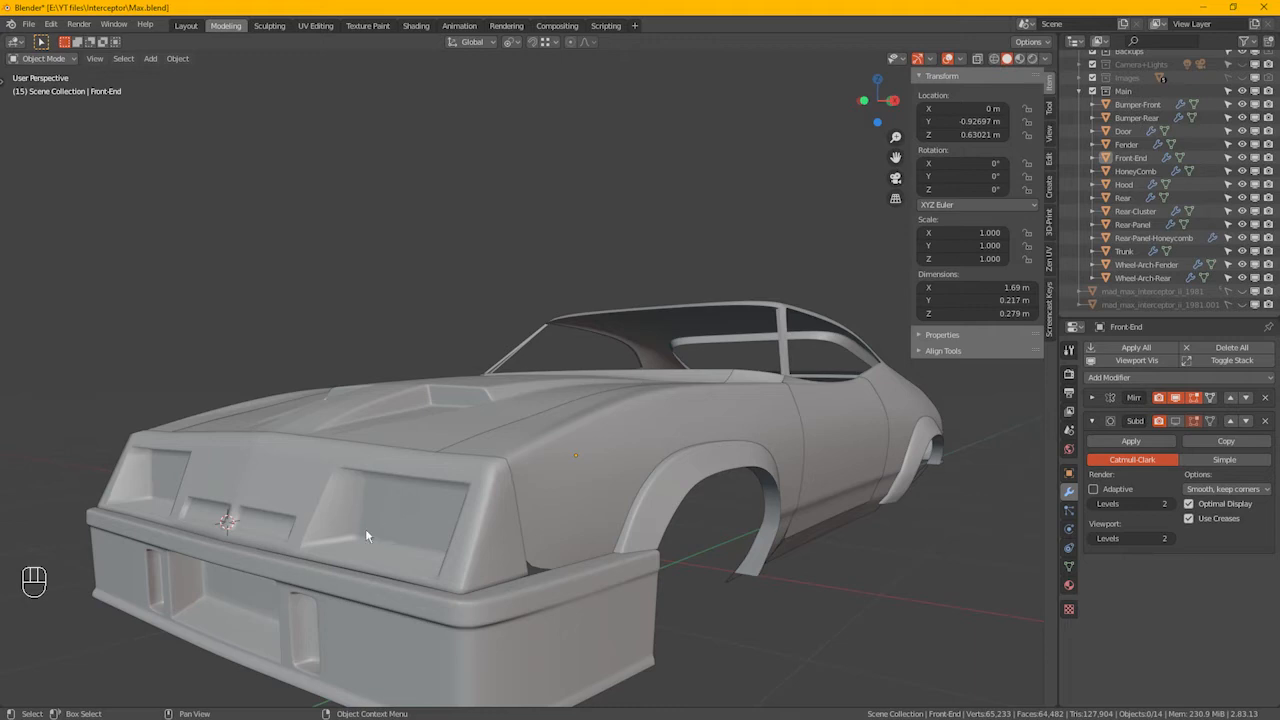
middle_click_drag(614, 401, 711, 394)
middle_click_drag(663, 447, 638, 429, "alt")
middle_click_drag(709, 398, 657, 372)
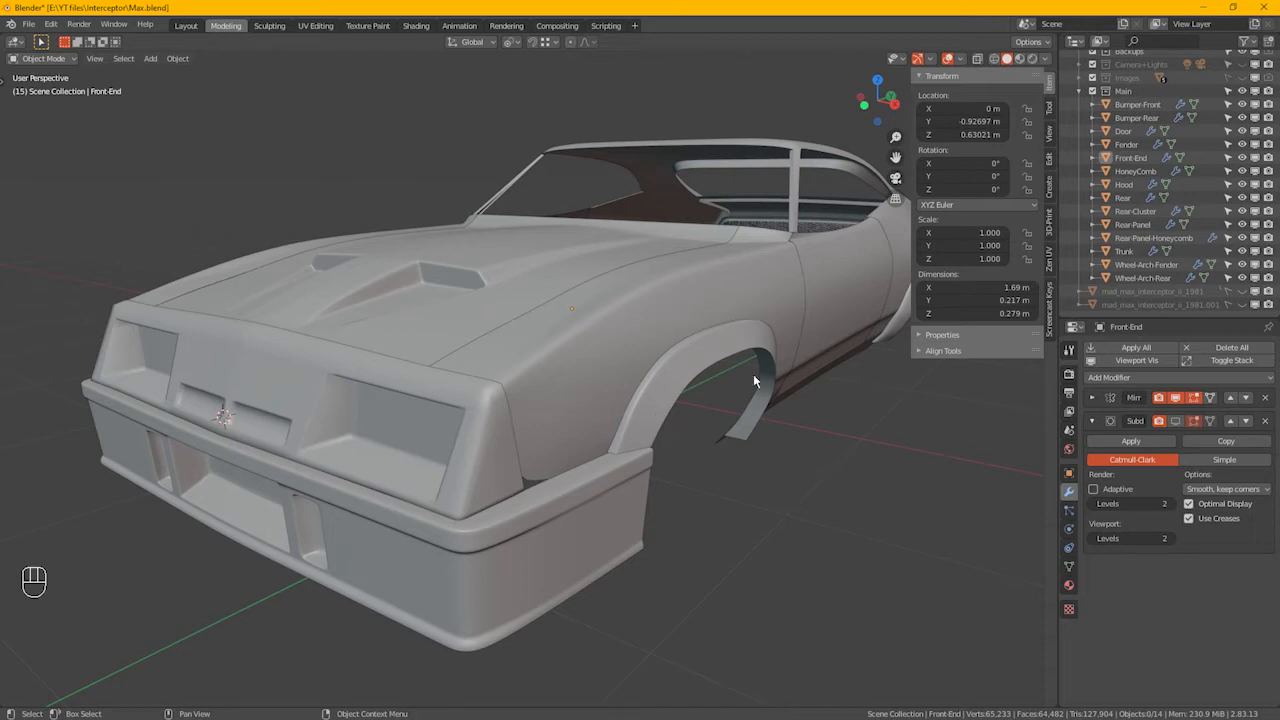
left_click(1026, 62)
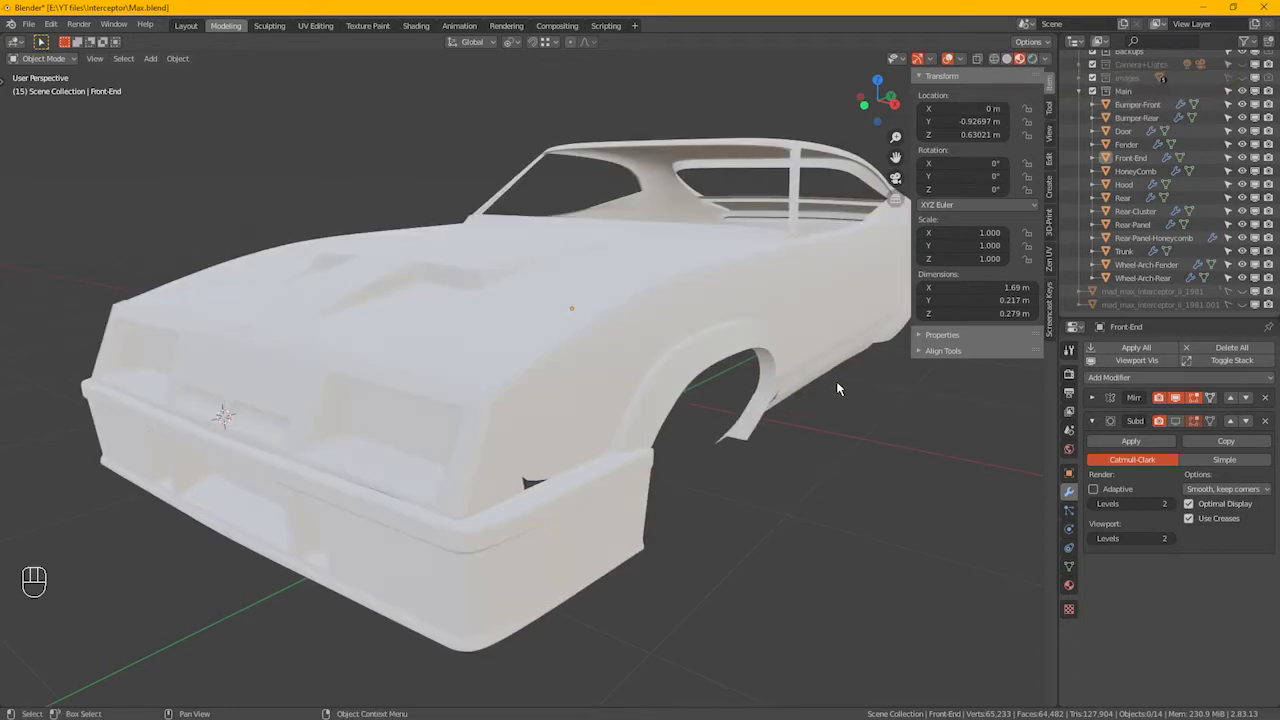
key("n")
middle_click_drag(771, 423, 790, 405, "shift")
left_click_drag(790, 405, 705, 362, "alt")
Search the add-ons in Preferences for "mater" to check whether Material Utilities is enabled, and close the window
left_click(50, 24)
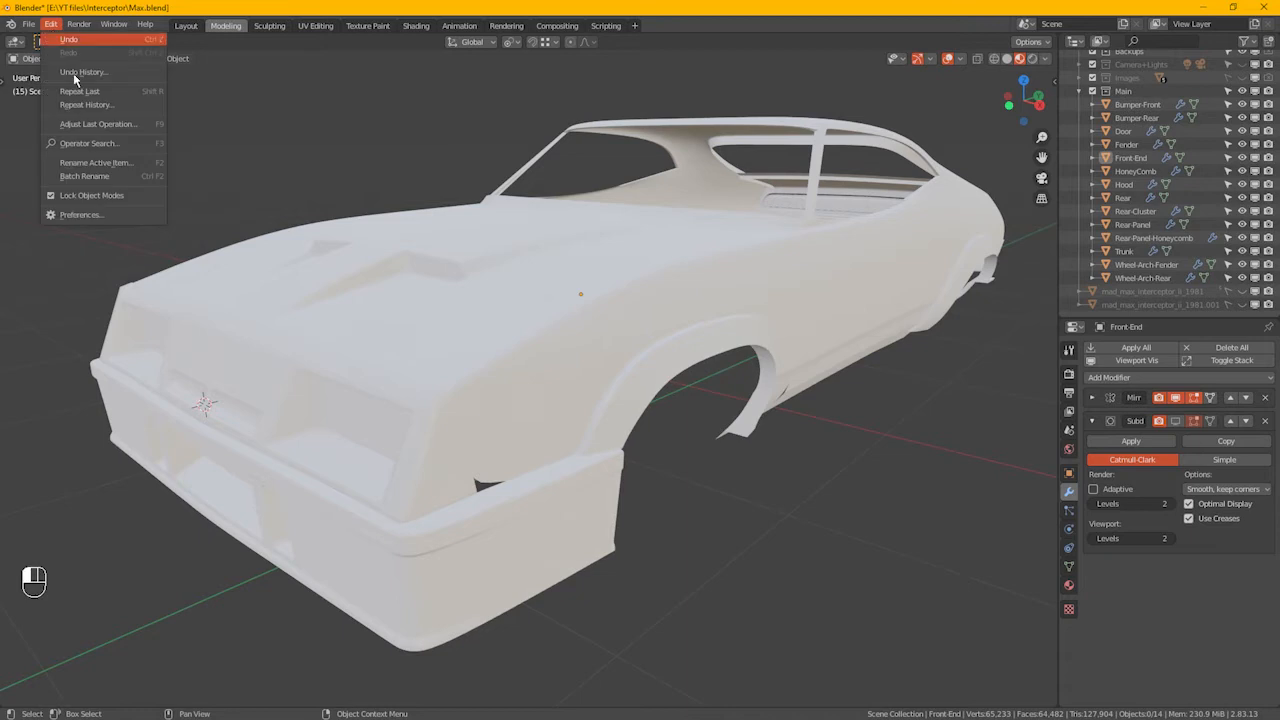
left_click(108, 216)
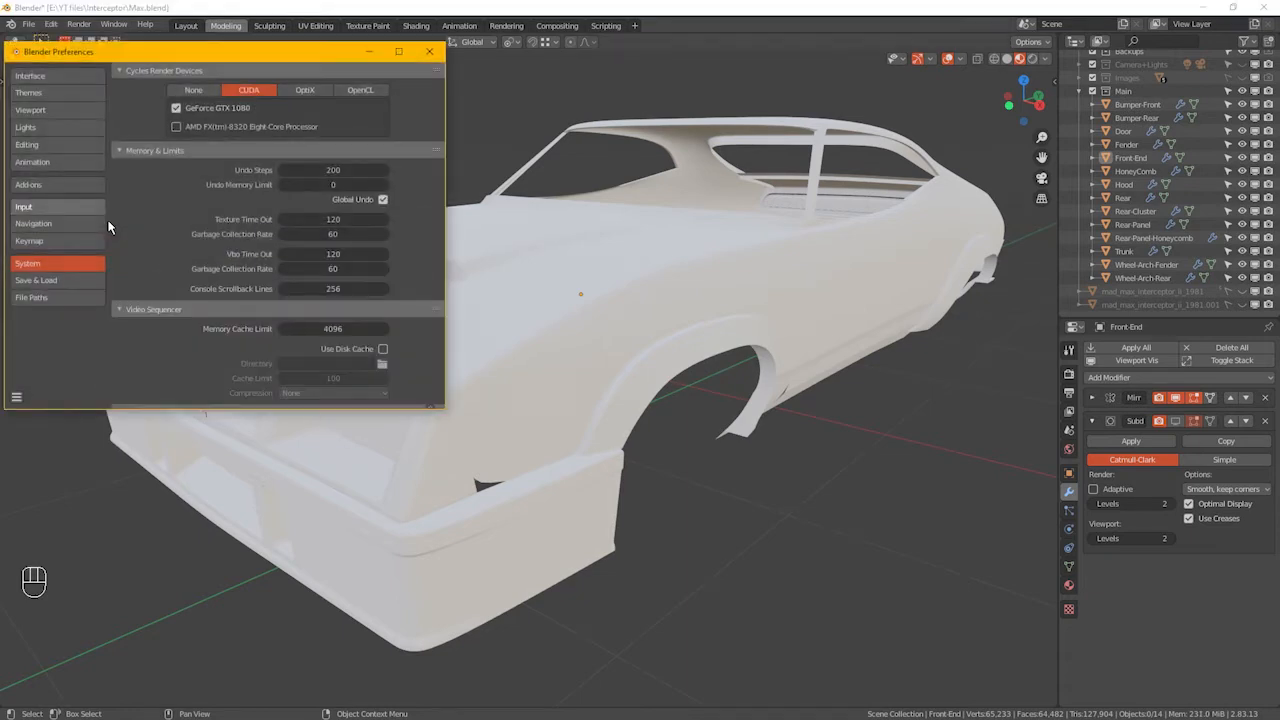
left_click(55, 208)
left_click(45, 186)
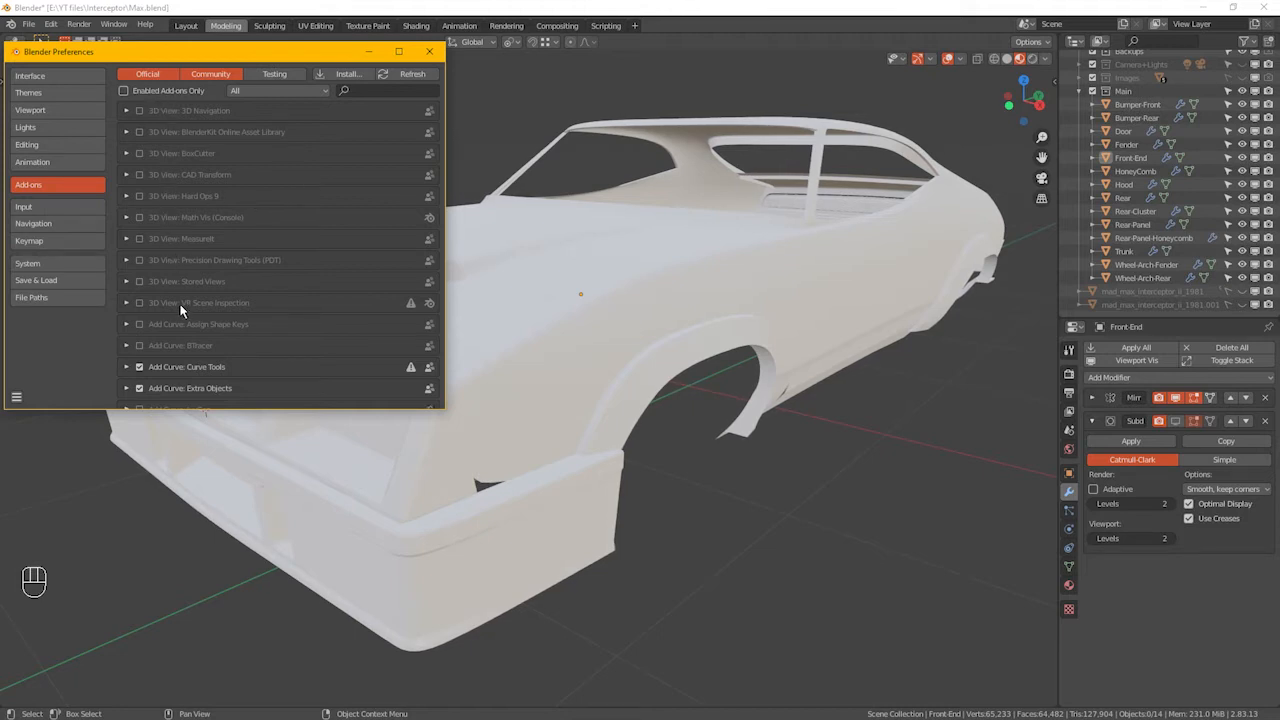
left_click(382, 96)
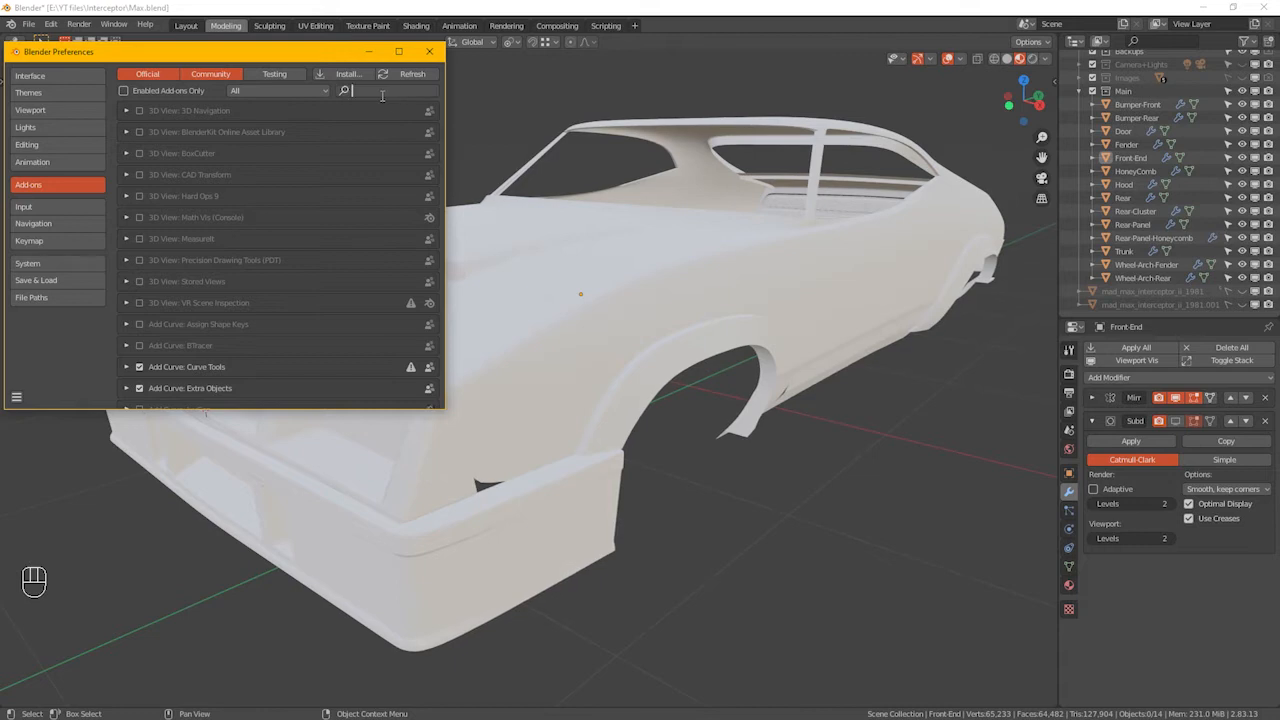
type("ma")
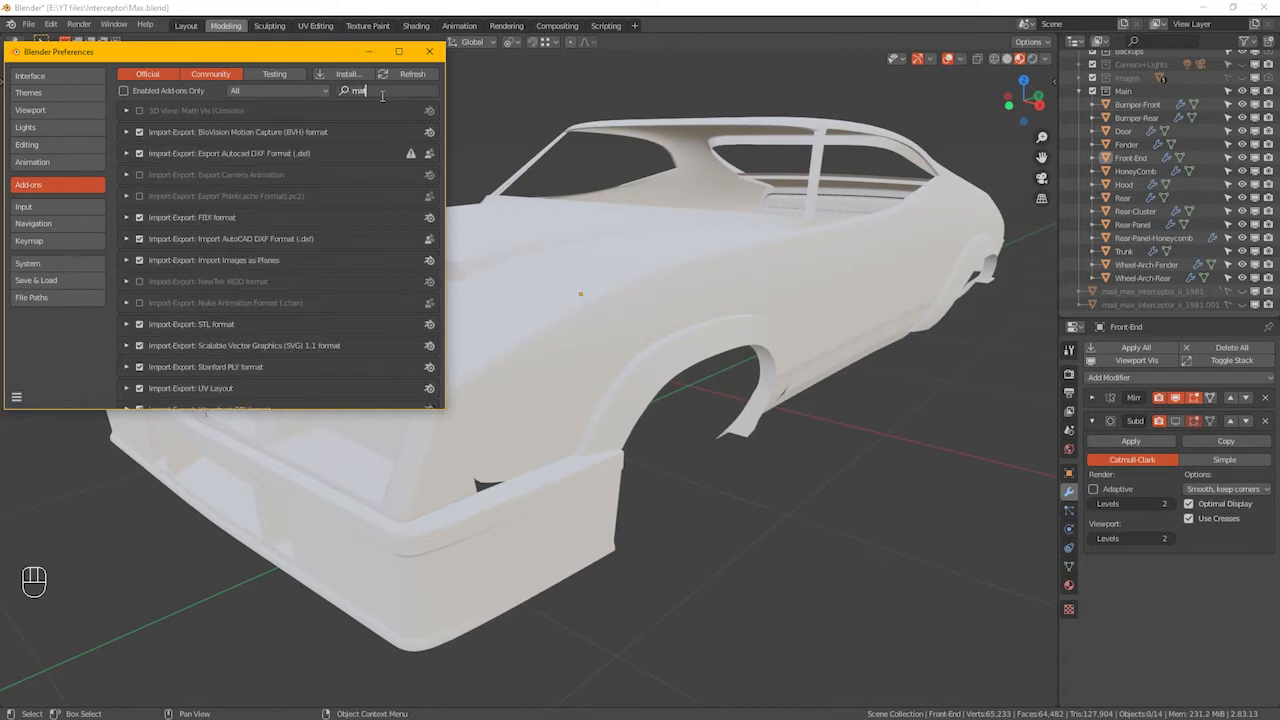
type("te")
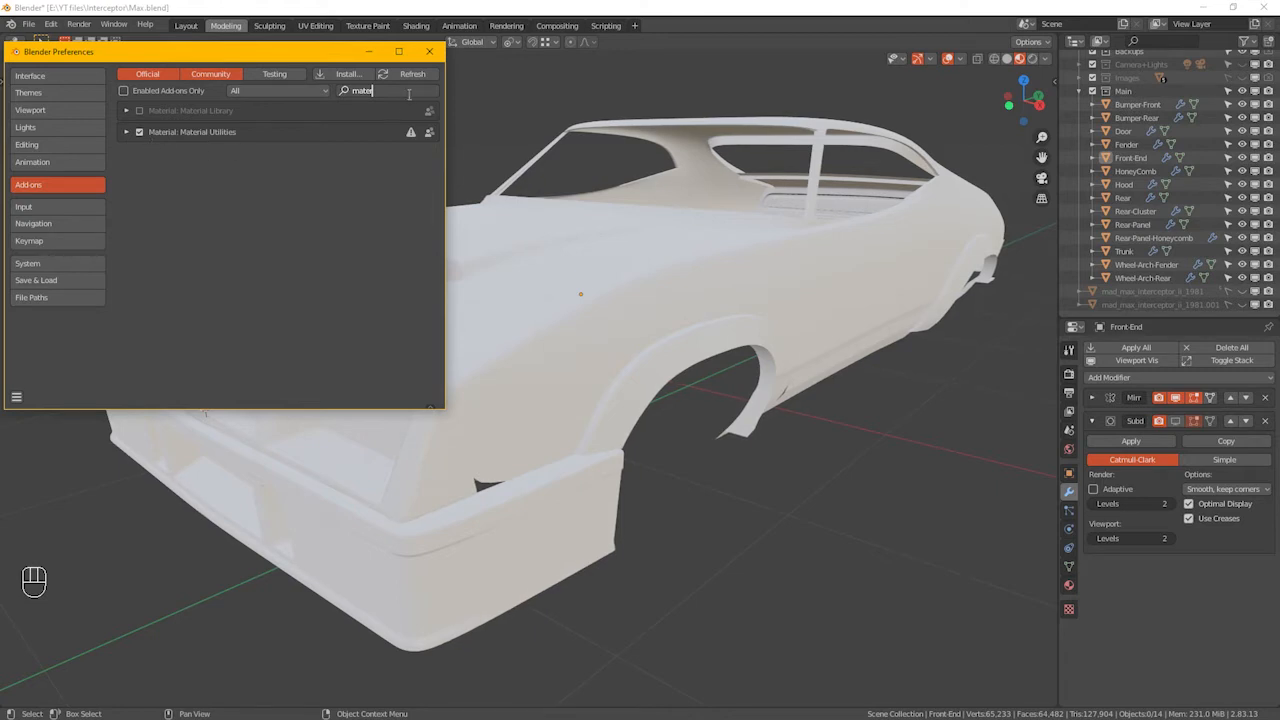
left_click(330, 208)
left_click(432, 91)
left_click(430, 52)
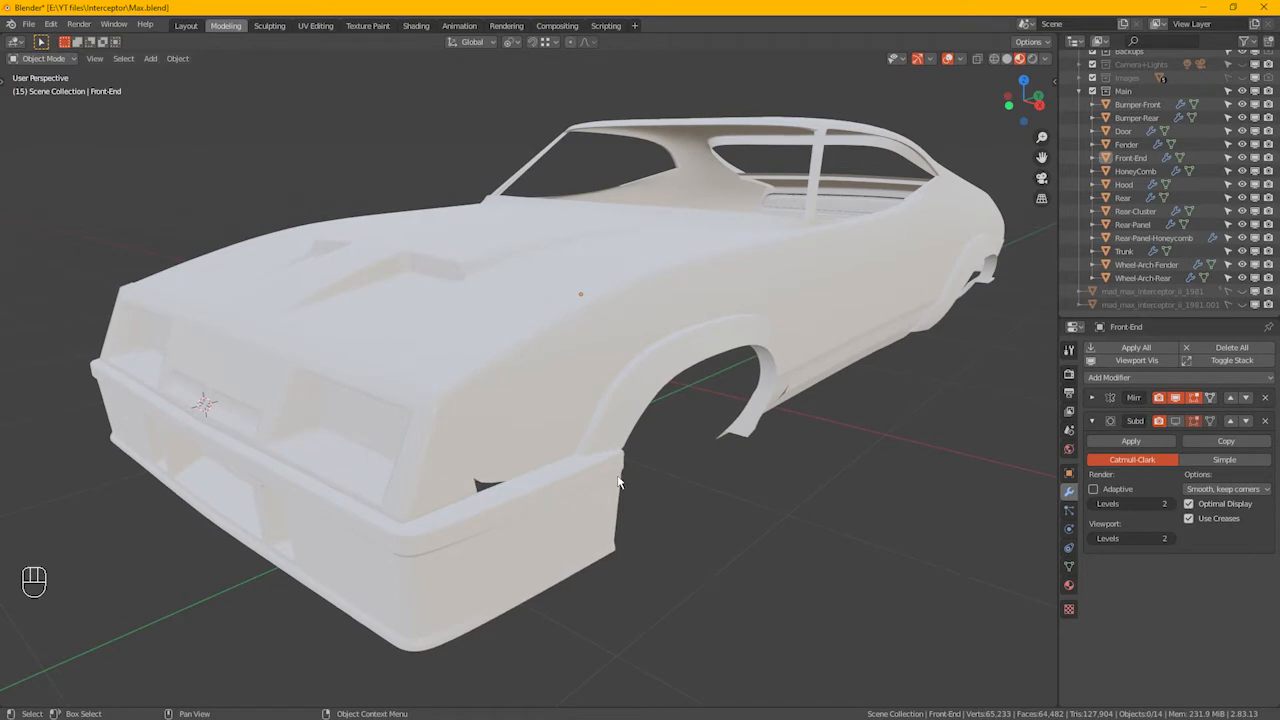
Add a new material to the front fender and name it Black-Gloss
left_click(552, 357)
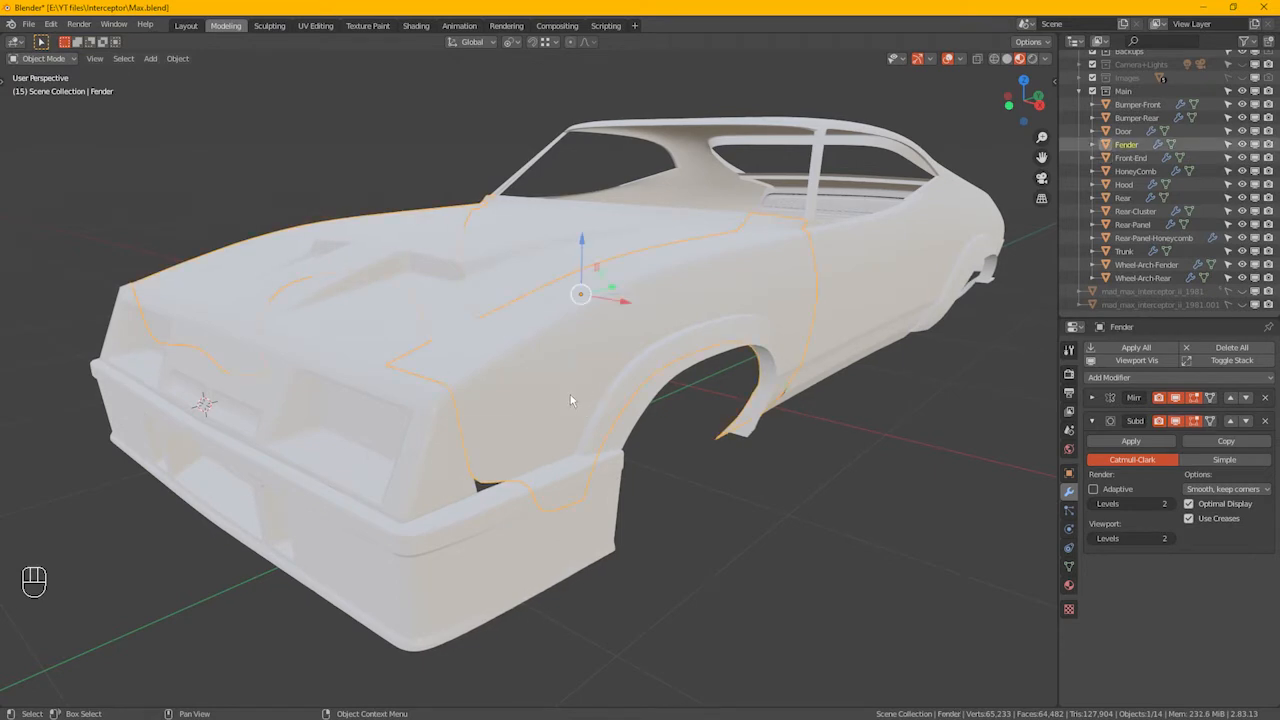
left_click(1069, 586)
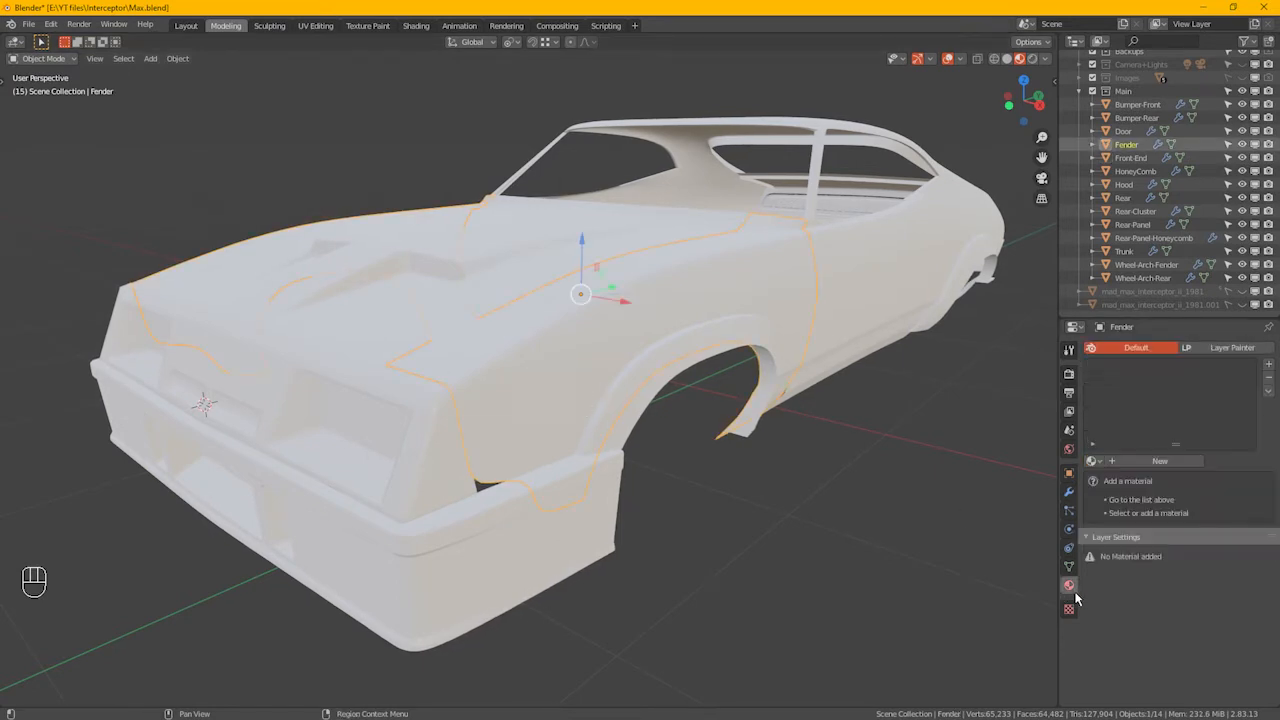
left_click(1157, 463)
left_click(1139, 463)
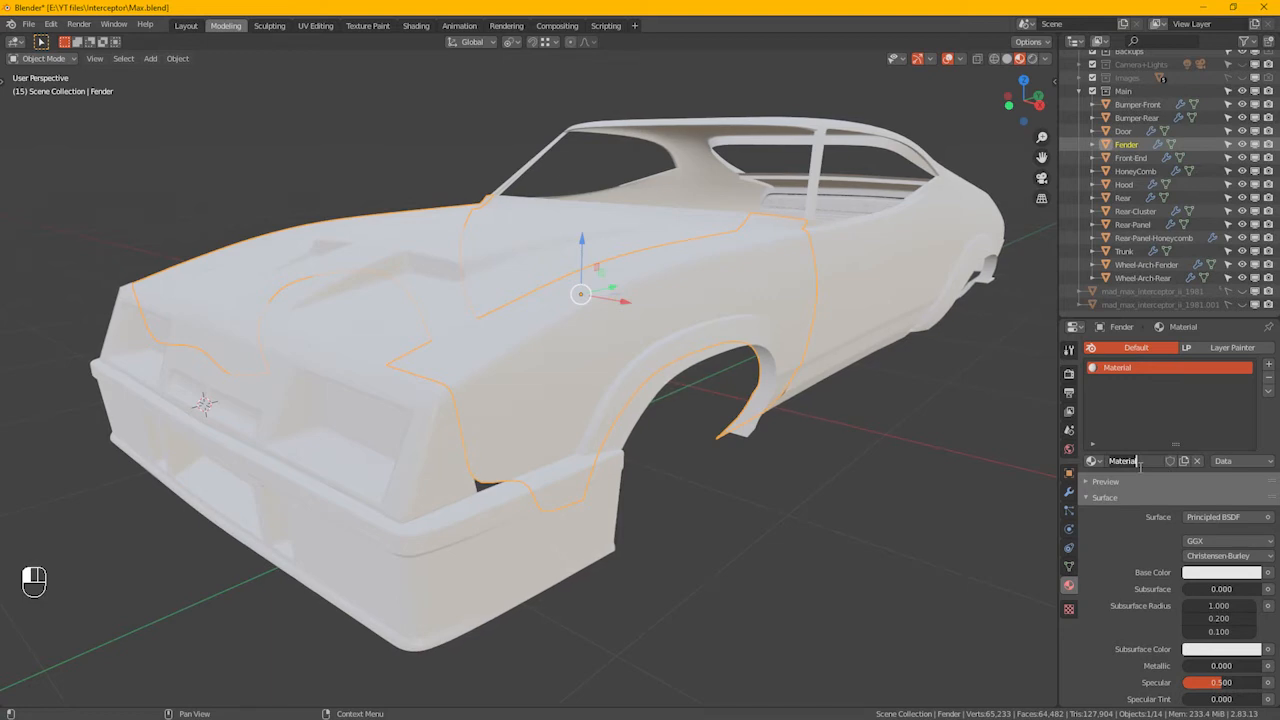
key("shift")
type("E")
type("Clo")
type("ss")
left_click(1141, 466)
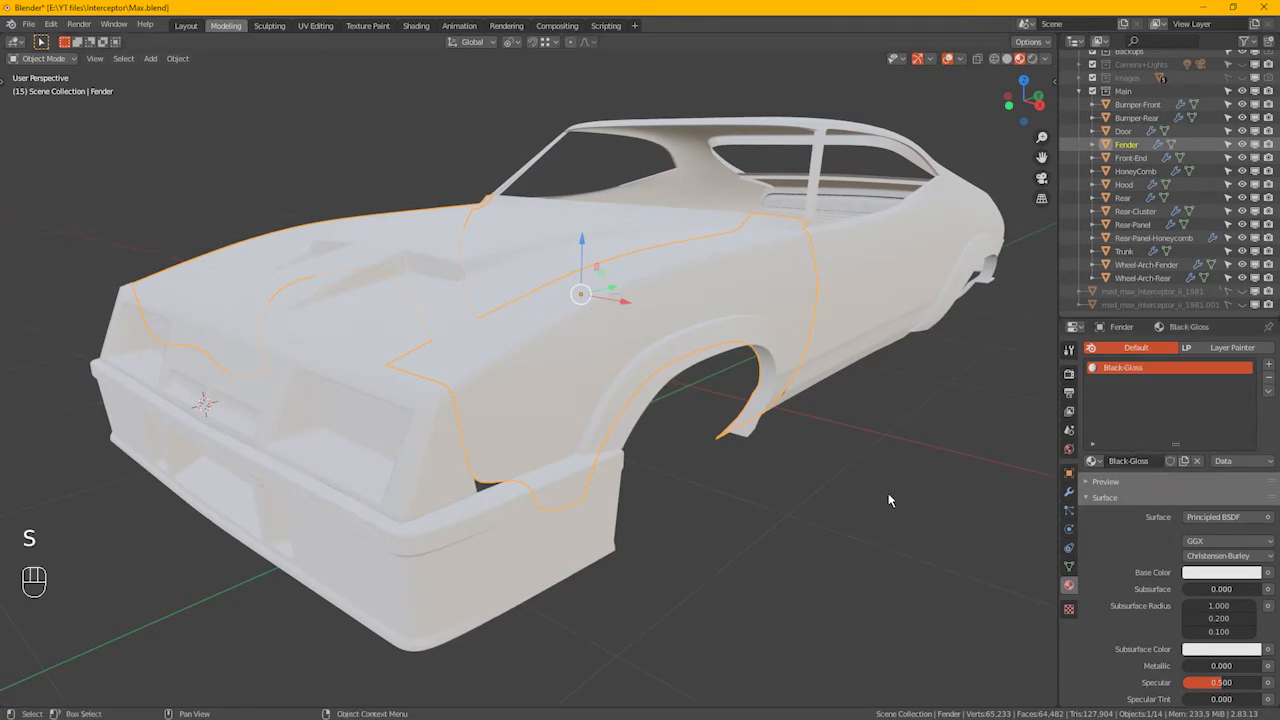
Set the base color of the fender's Black-Gloss material to black
left_click(1205, 575)
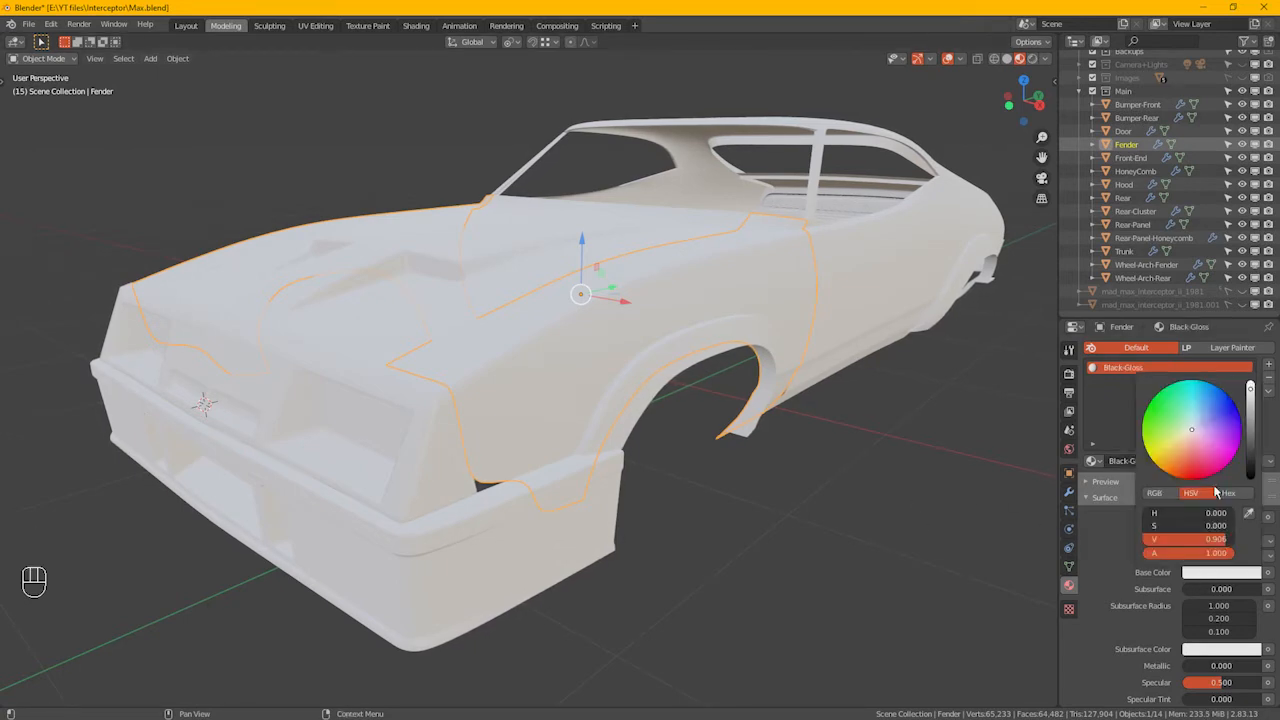
left_click_drag(1257, 400, 1251, 472)
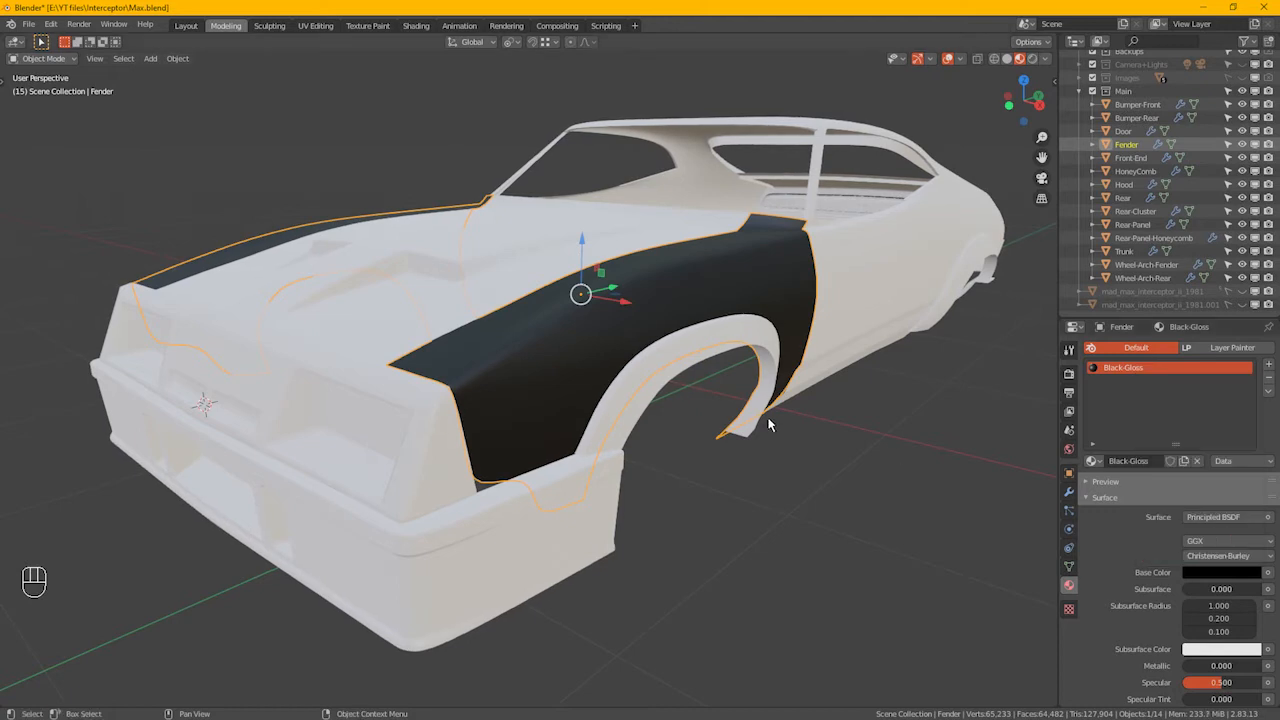
middle_click_drag(677, 403, 557, 415, "alt")
scroll(1137, 550, "down", 3)
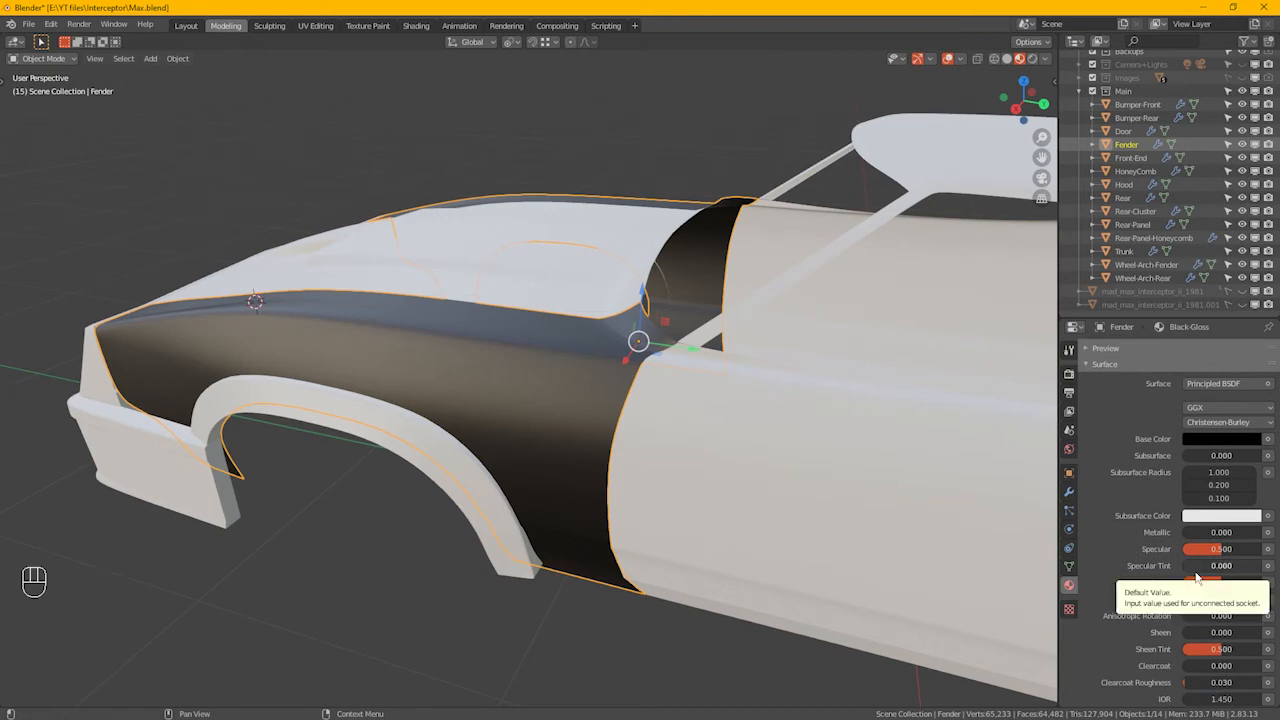
Switch to the web browser and examine the paint finish in the Mad Max Interceptor reference photos on silodrome.com
left_click_drag(2, 176, 883, 3)
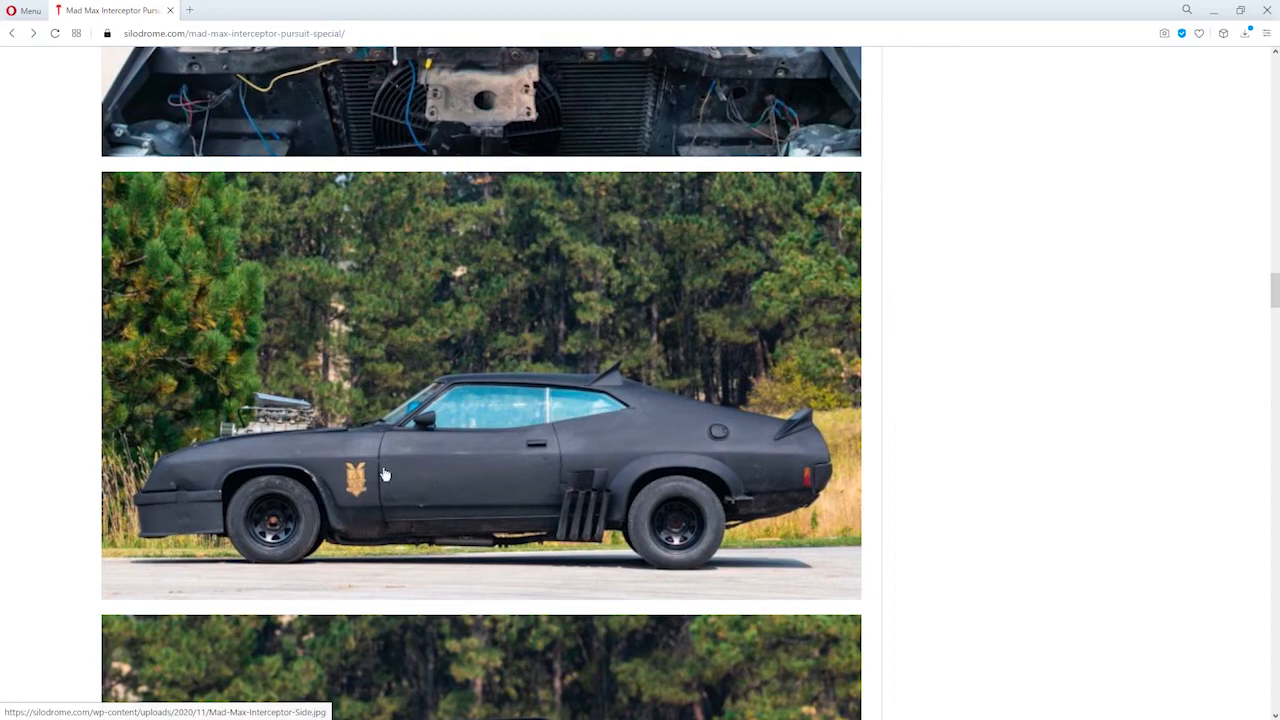
scroll(610, 463, "up", 3)
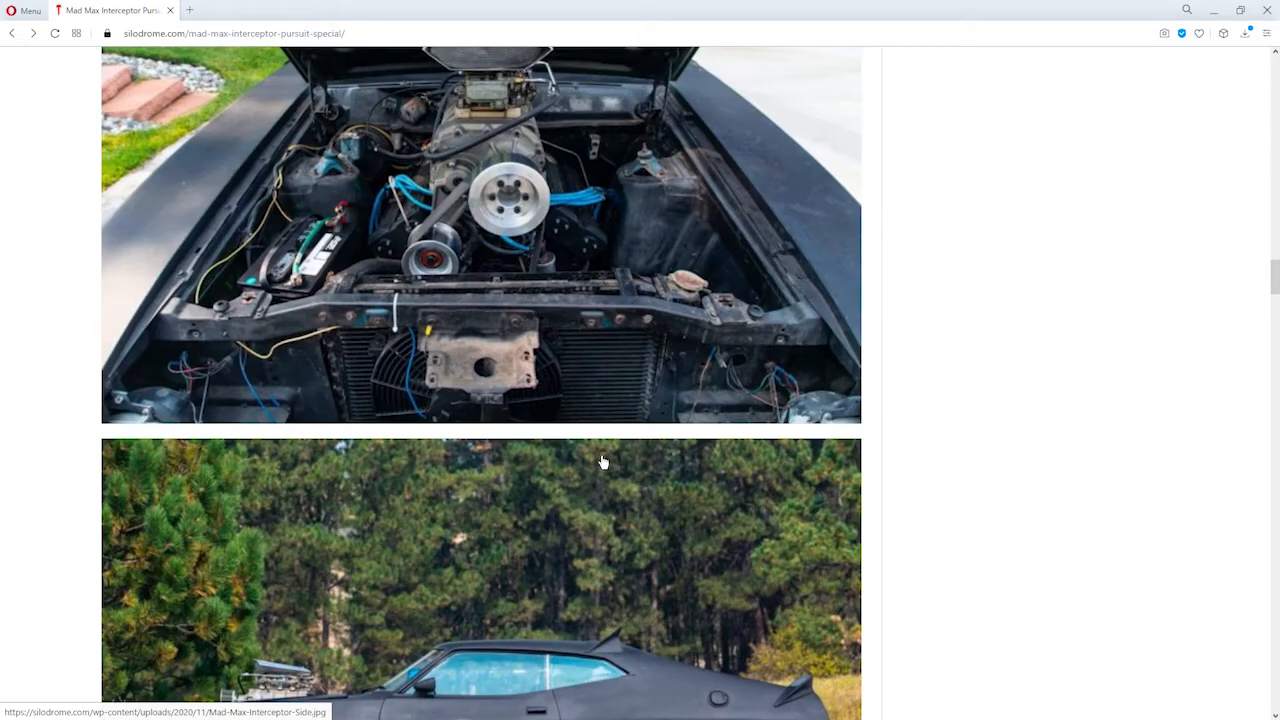
scroll(607, 510, "down", 3)
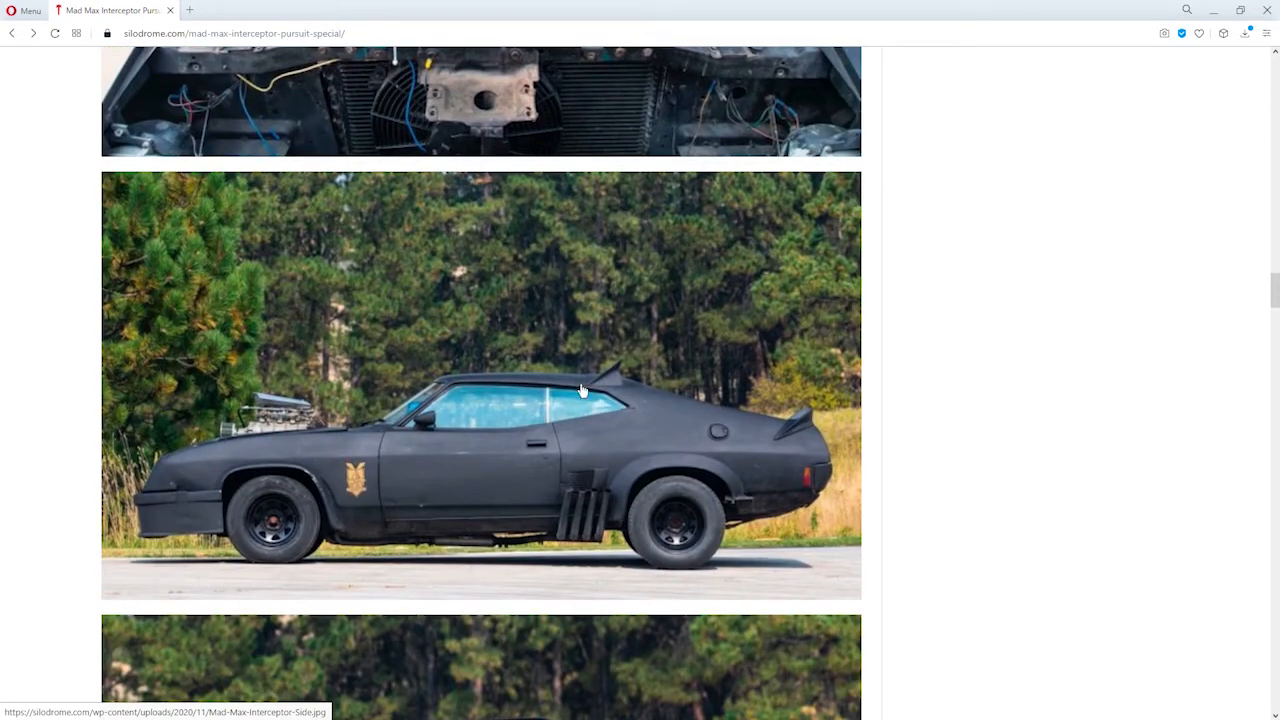
scroll(589, 407, "up", 8)
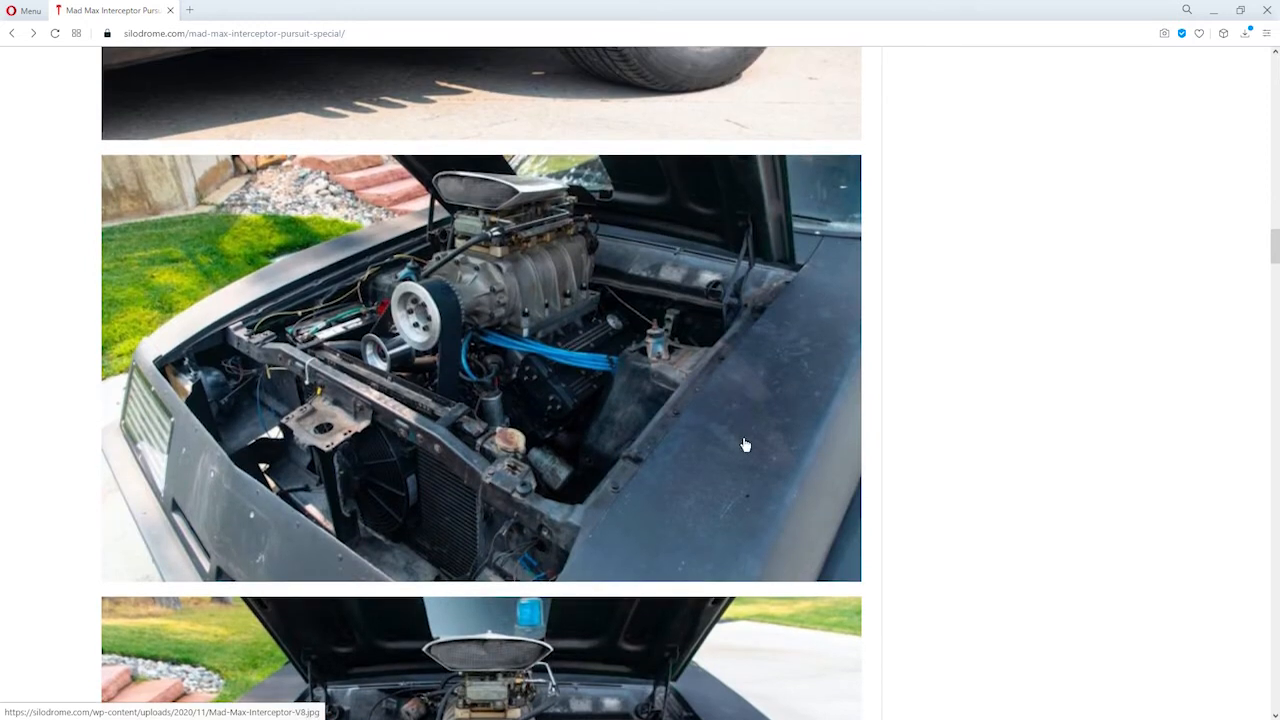
scroll(768, 425, "up", 6)
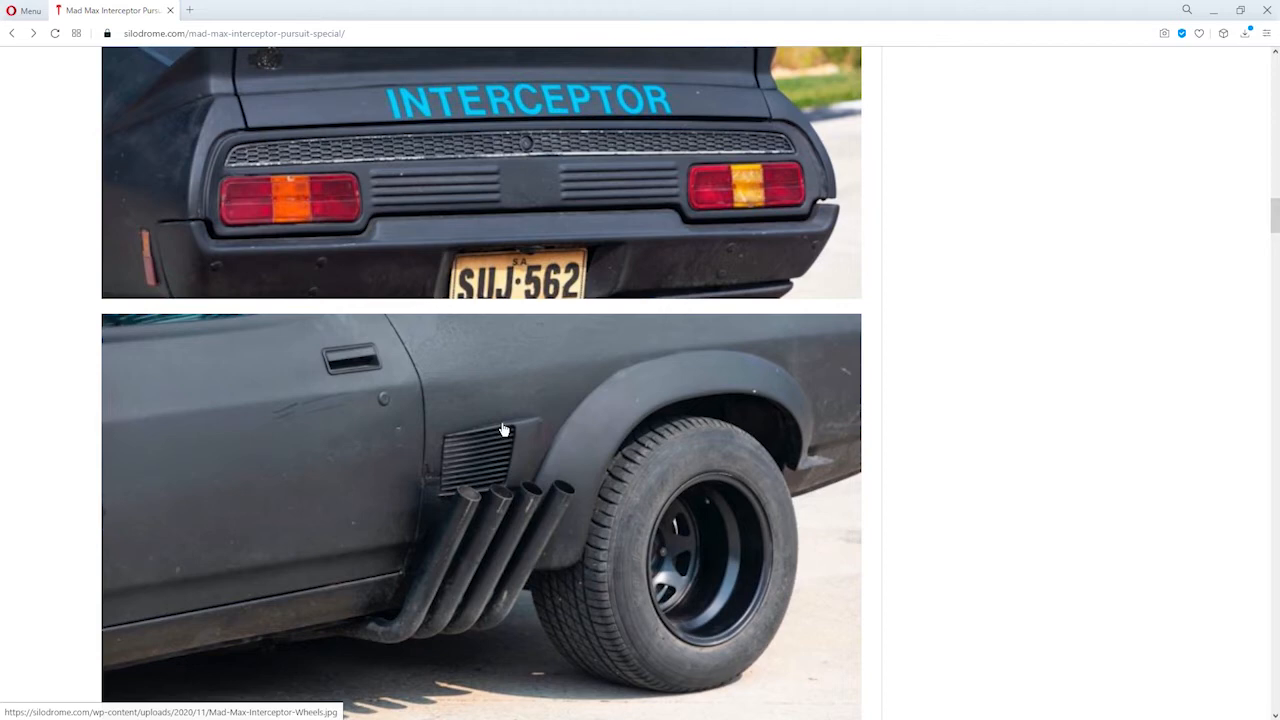
scroll(509, 425, "up", 2)
scroll(509, 425, "up", 15)
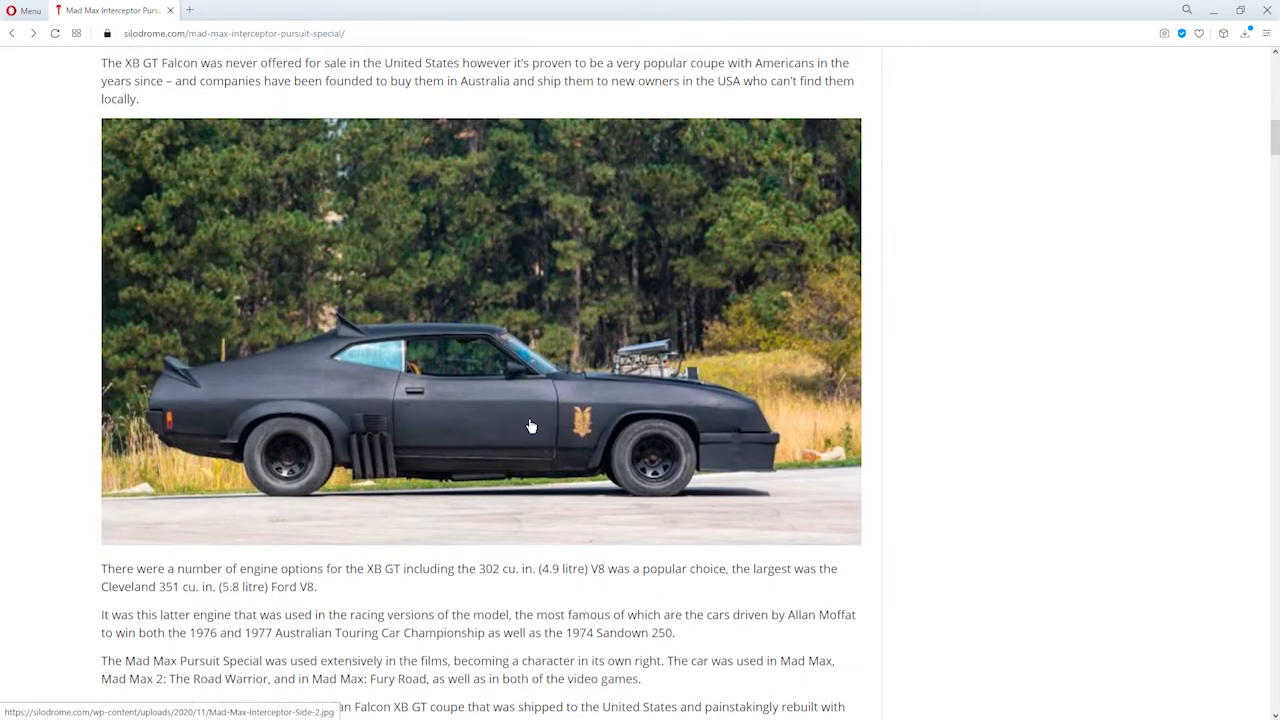
scroll(531, 426, "up", 10)
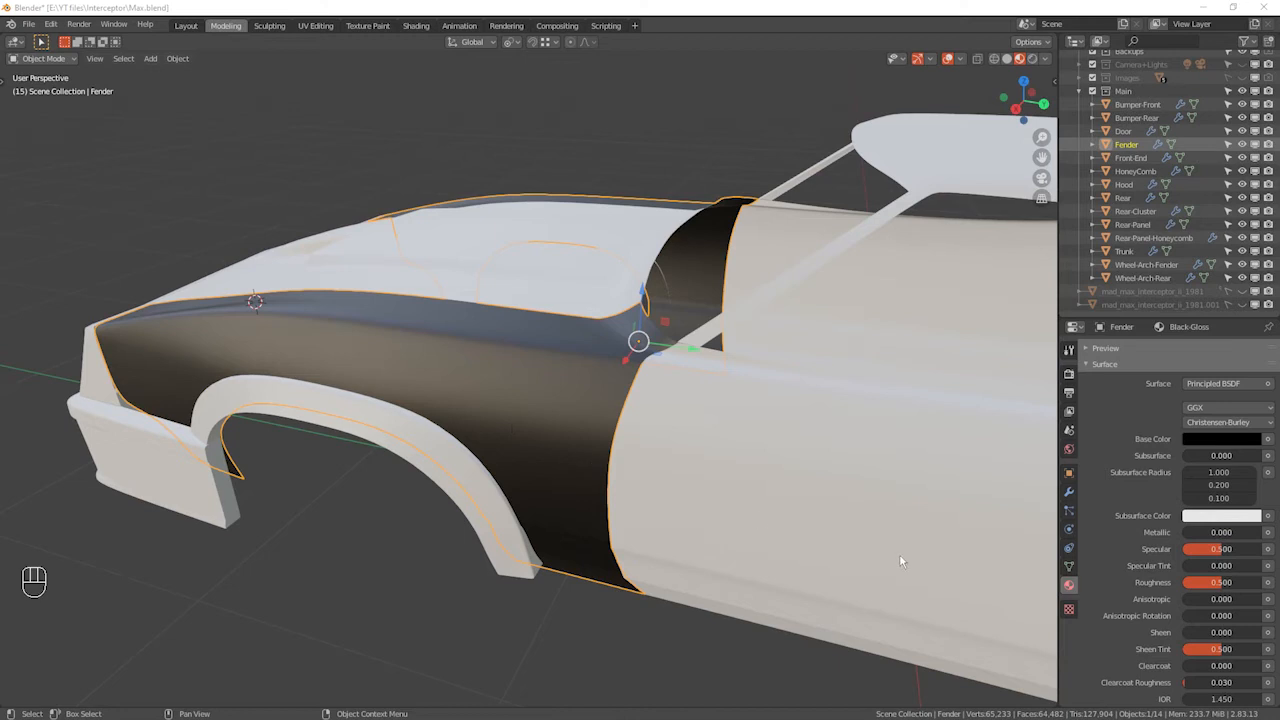
Back in Blender, set the Black-Gloss material's roughness to 0.7
scroll(1170, 556, "down", 3)
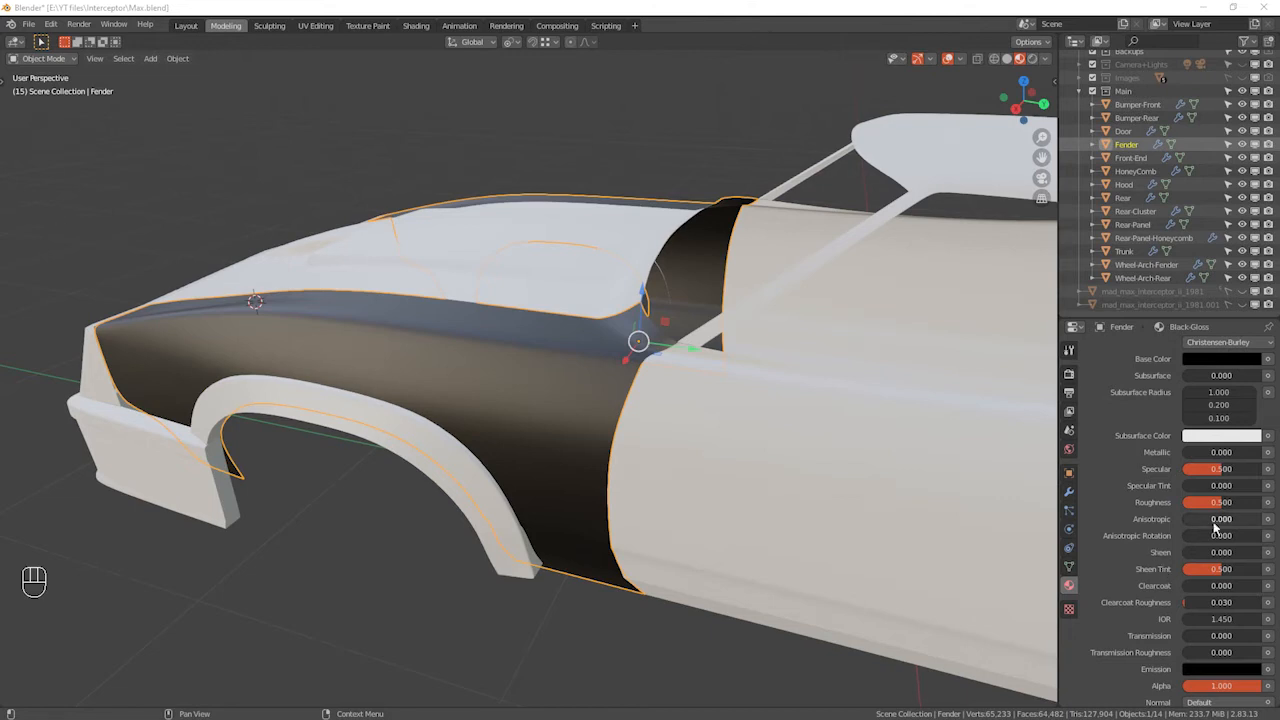
double_click(1228, 504)
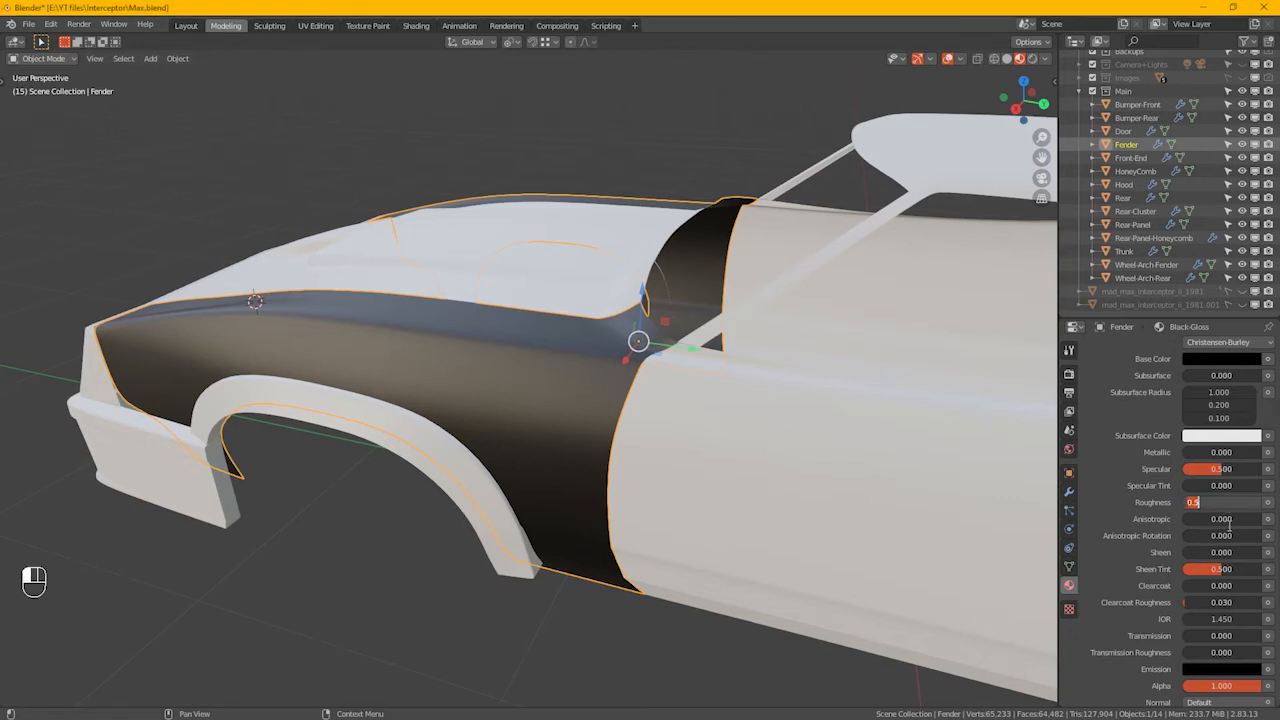
key("BackSpace")
key("Return")
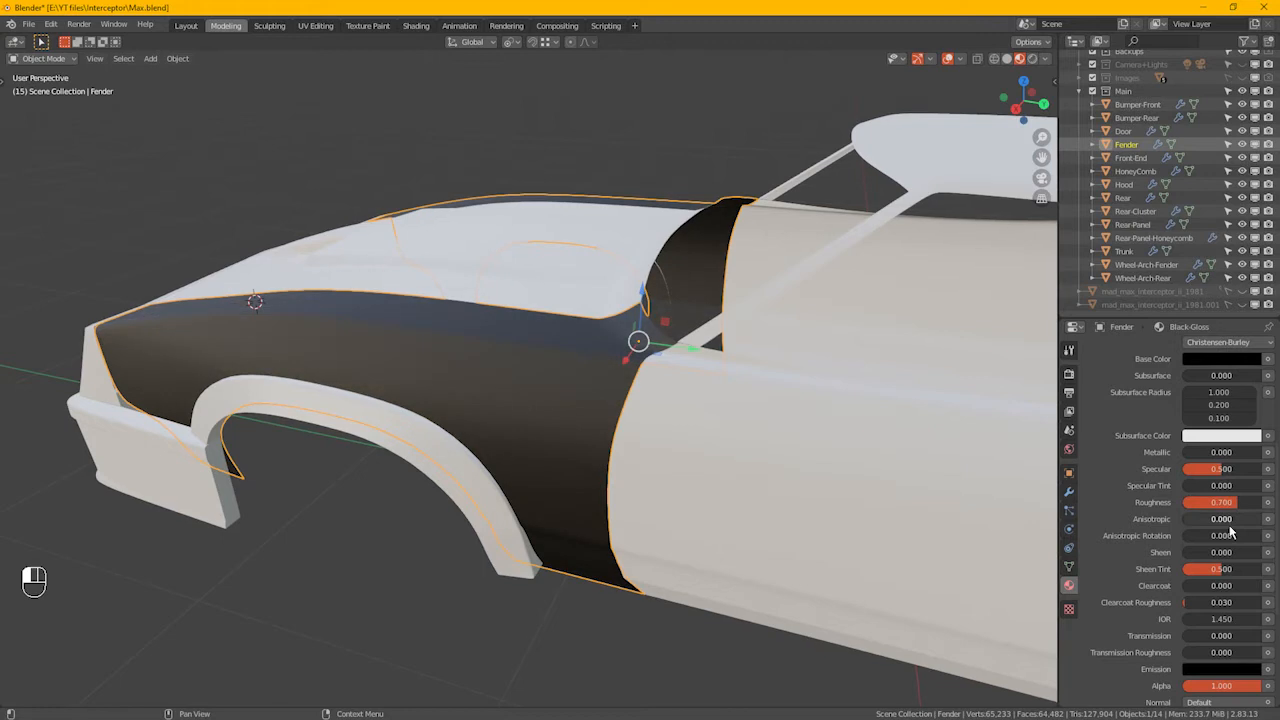
Assign the Black-Gloss material to all parts of the car body at once
left_click_drag(698, 463, 579, 474, "alt")
key("a")
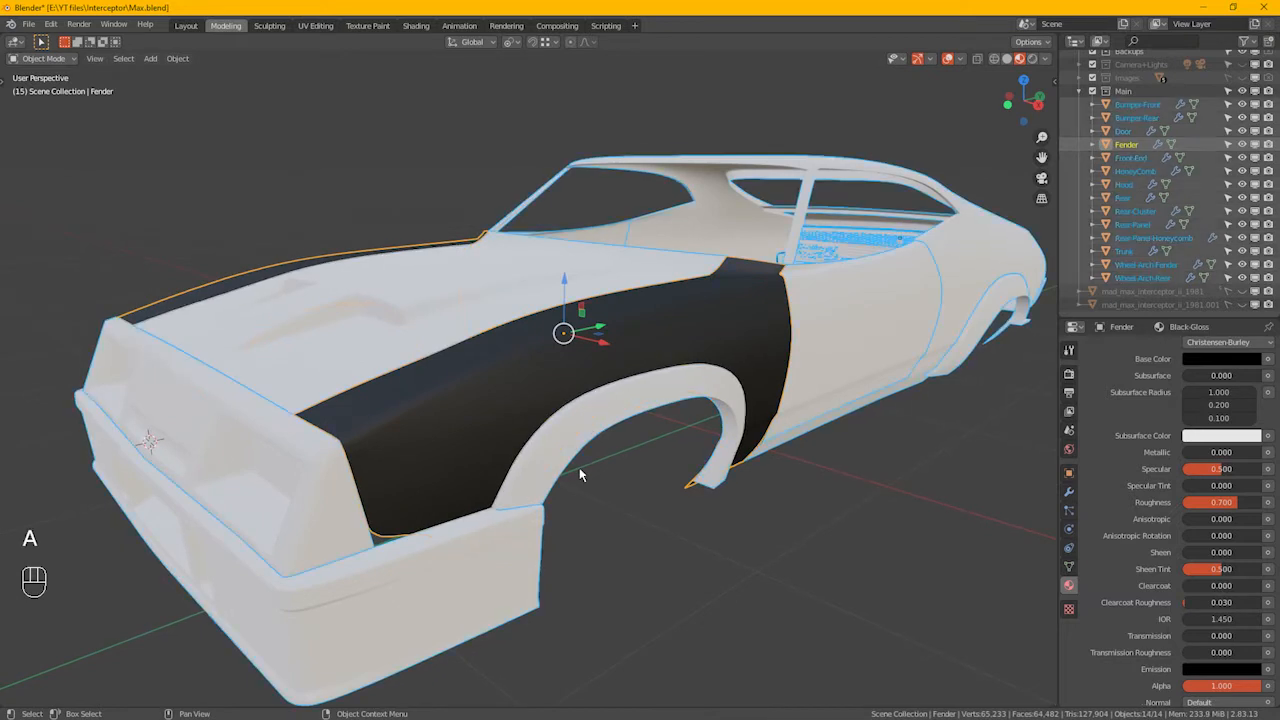
right_click(435, 362)
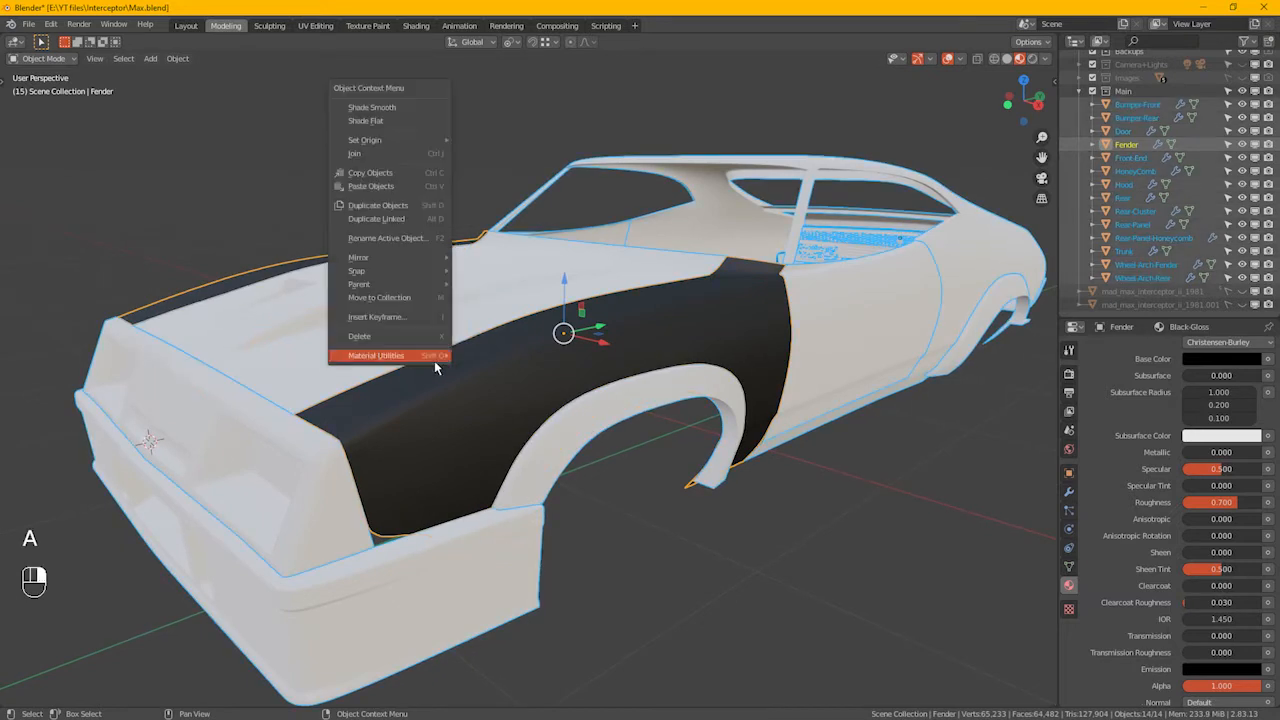
mouse_move(434, 358)
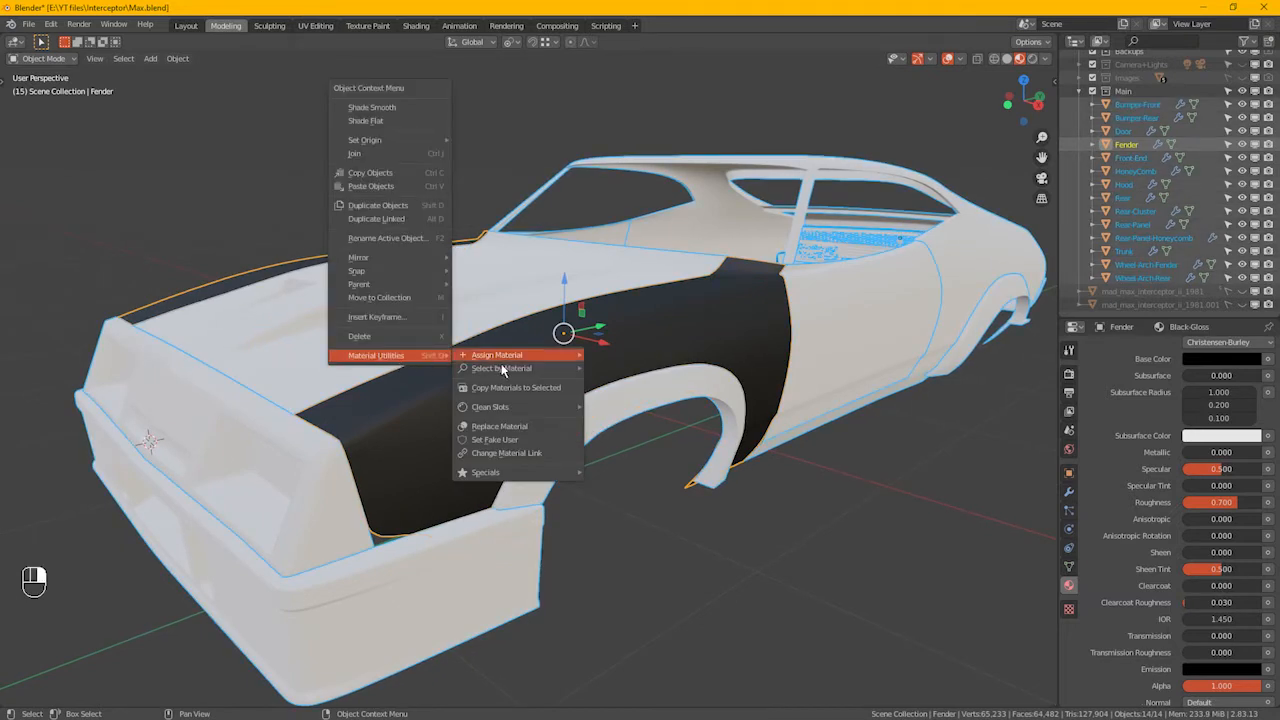
mouse_move(506, 358)
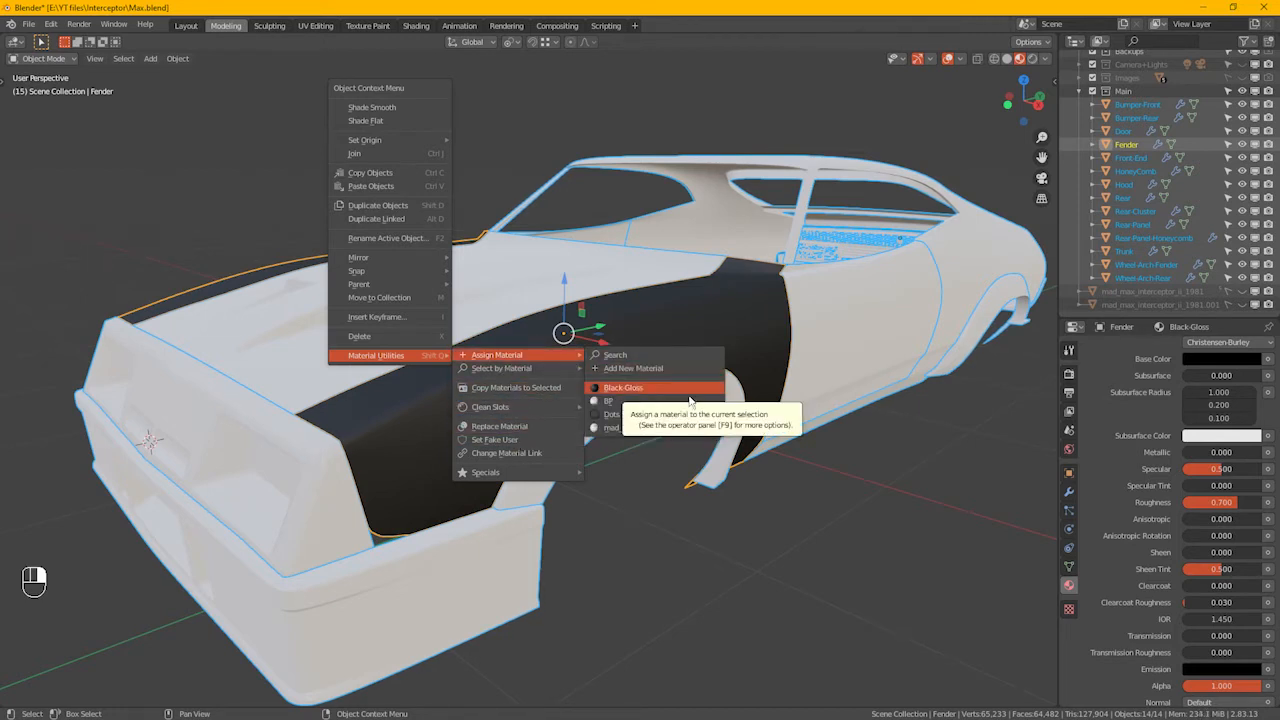
left_click(655, 389)
left_click(684, 545)
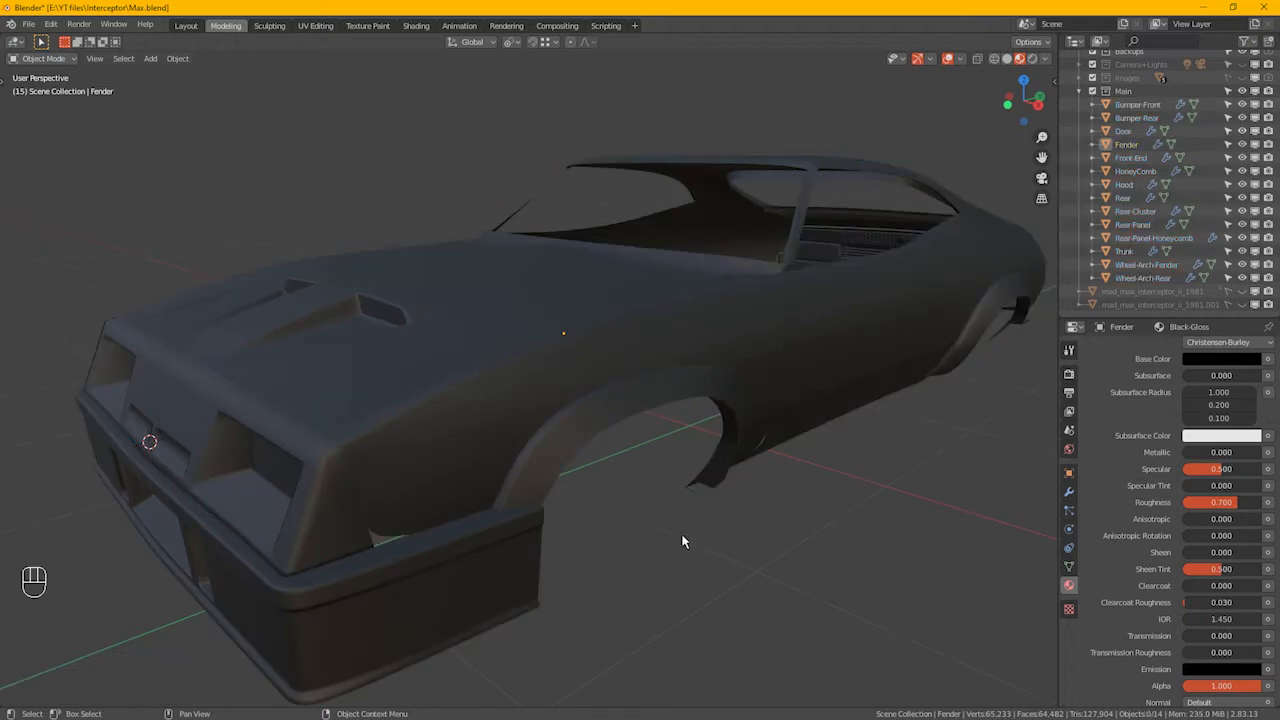
Try the Black-Gloss material's specular at 1.0 and at 0.333
mouse_move(656, 486)
middle_mouse_down("alt")
mouse_move(586, 480)
mouse_move(660, 485)
middle_mouse_up("alt")
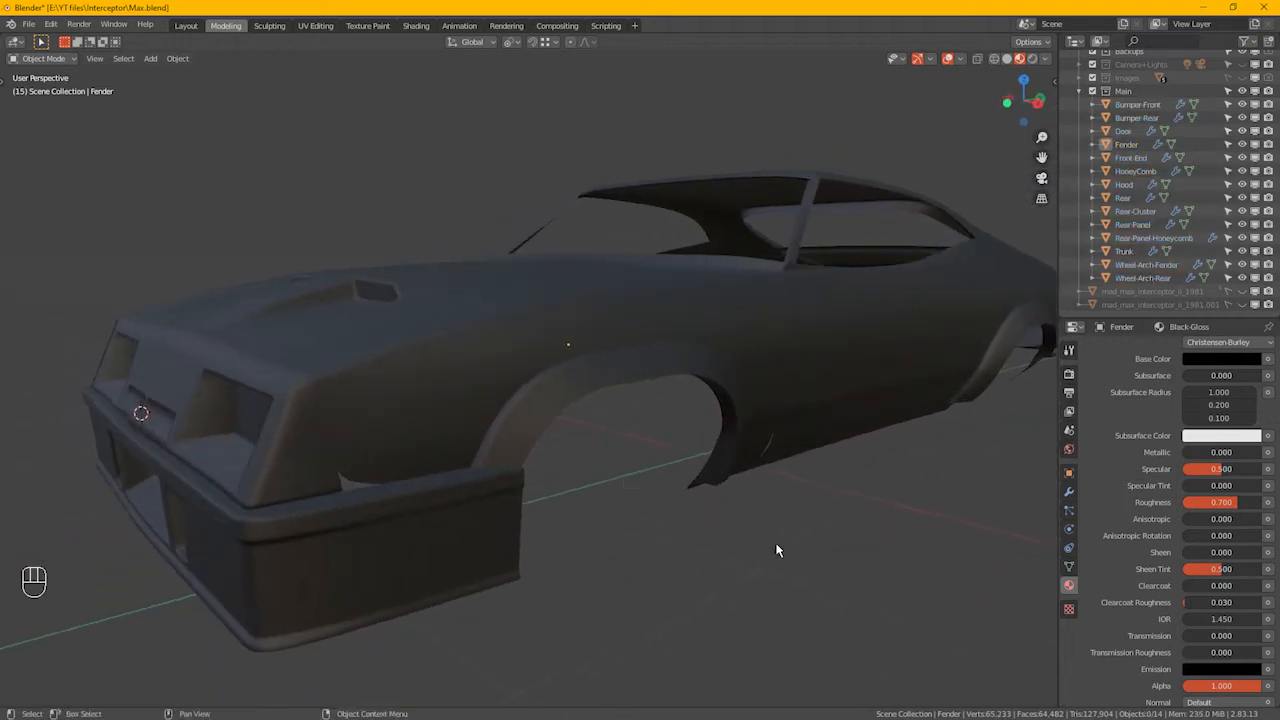
left_click(1225, 472)
left_click_drag(1227, 469, 1249, 469)
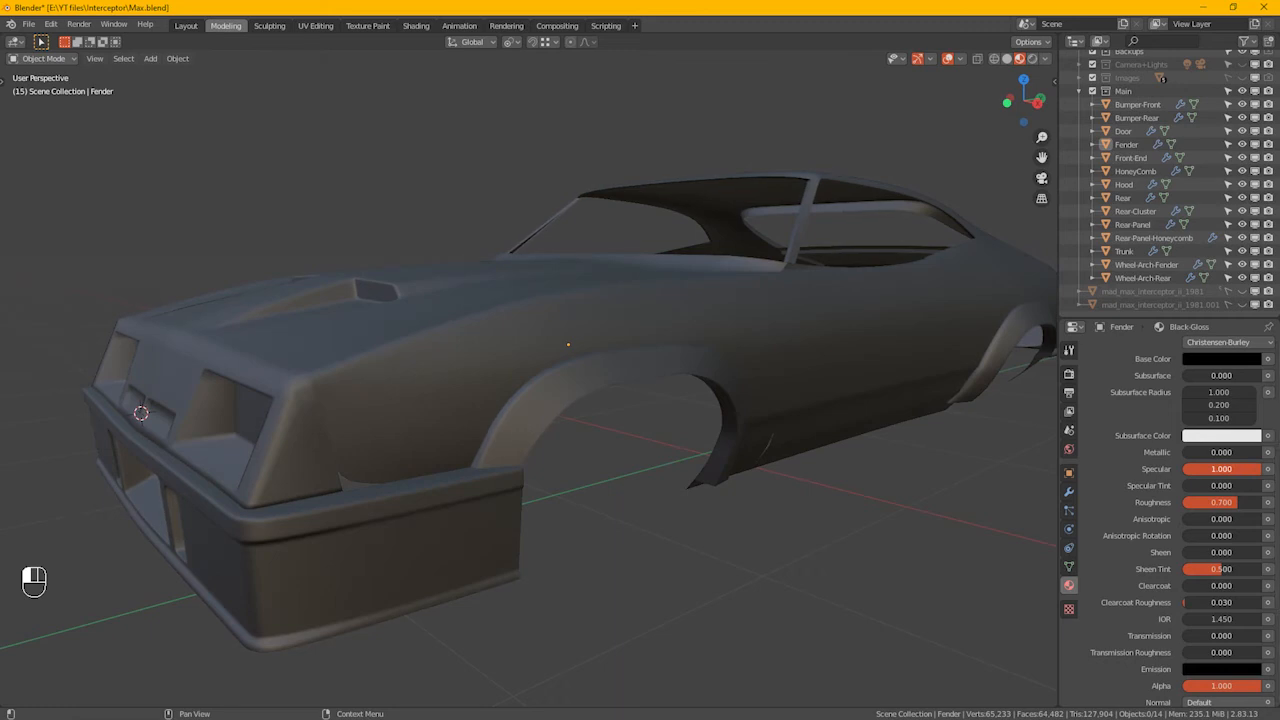
left_click_drag(1230, 482, 1182, 469)
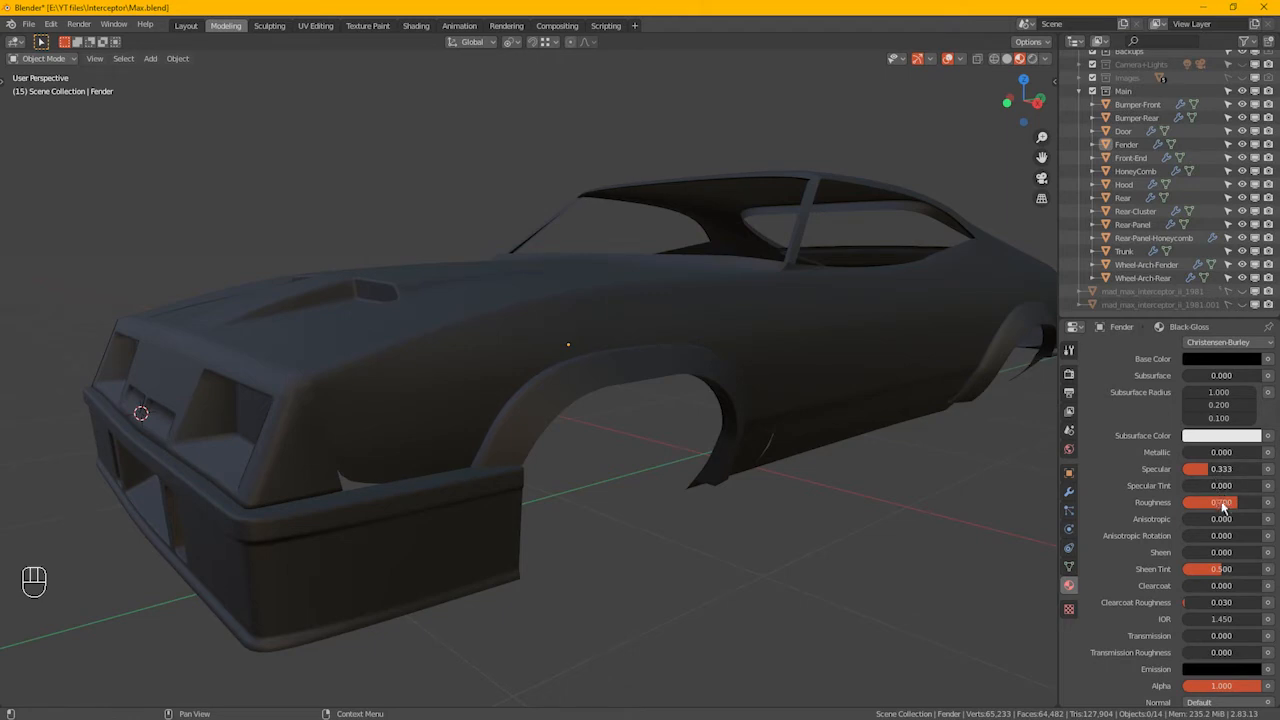
mouse_move(676, 442)
middle_mouse_down()
mouse_move(643, 449)
mouse_move(694, 457)
mouse_move(677, 467)
mouse_move(686, 480)
mouse_move(700, 471)
mouse_move(692, 459)
middle_mouse_up()
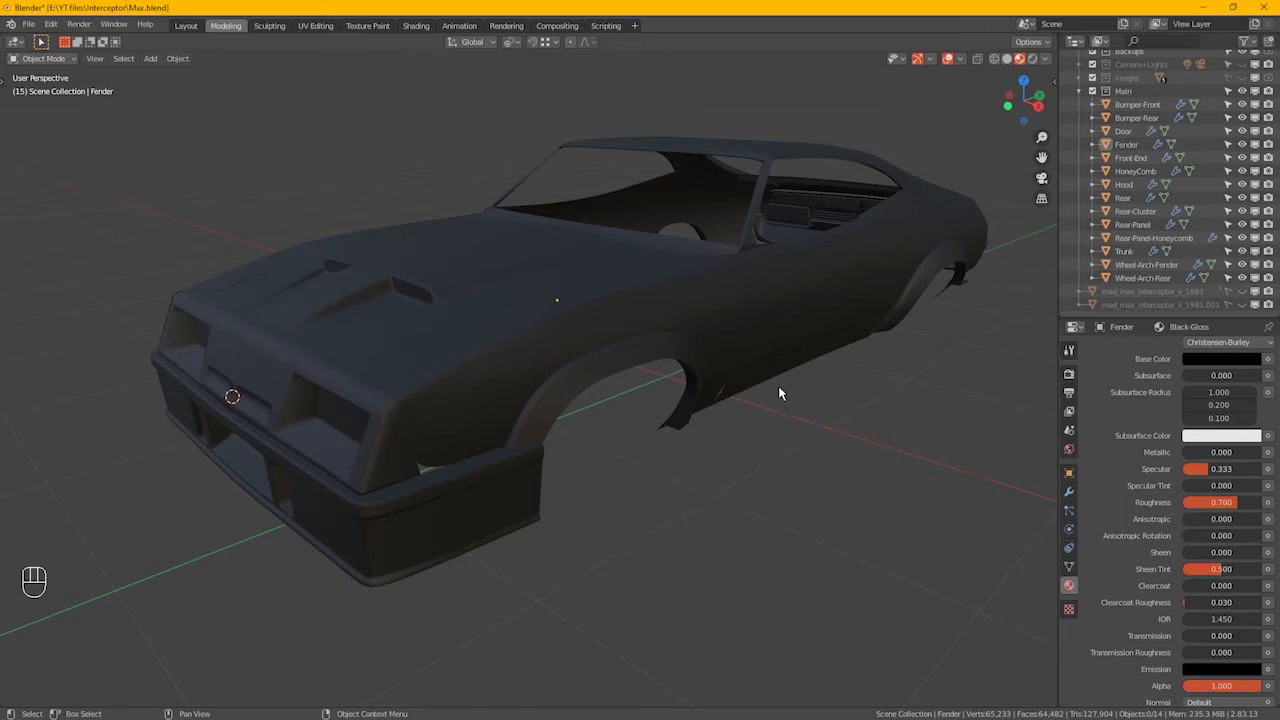
Lower the Black-Gloss roughness to 0.2 for a shinier finish
left_click(1219, 510)
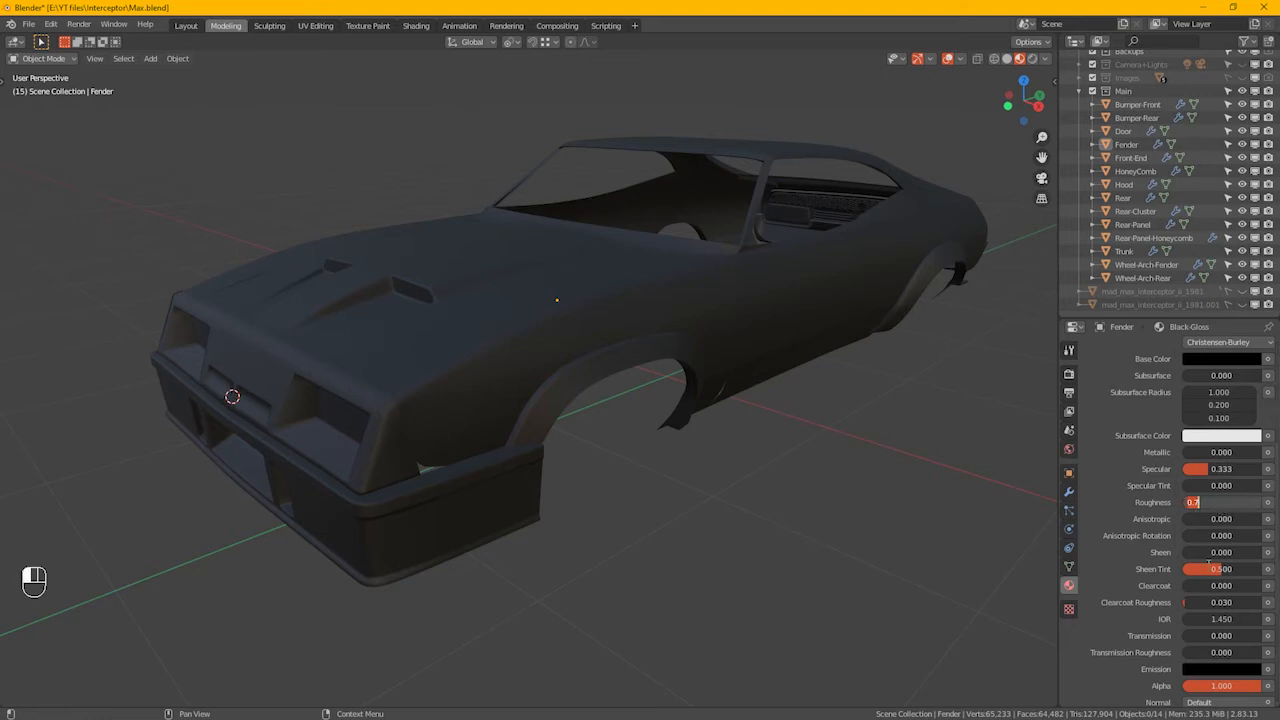
type(".2")
key("Return")
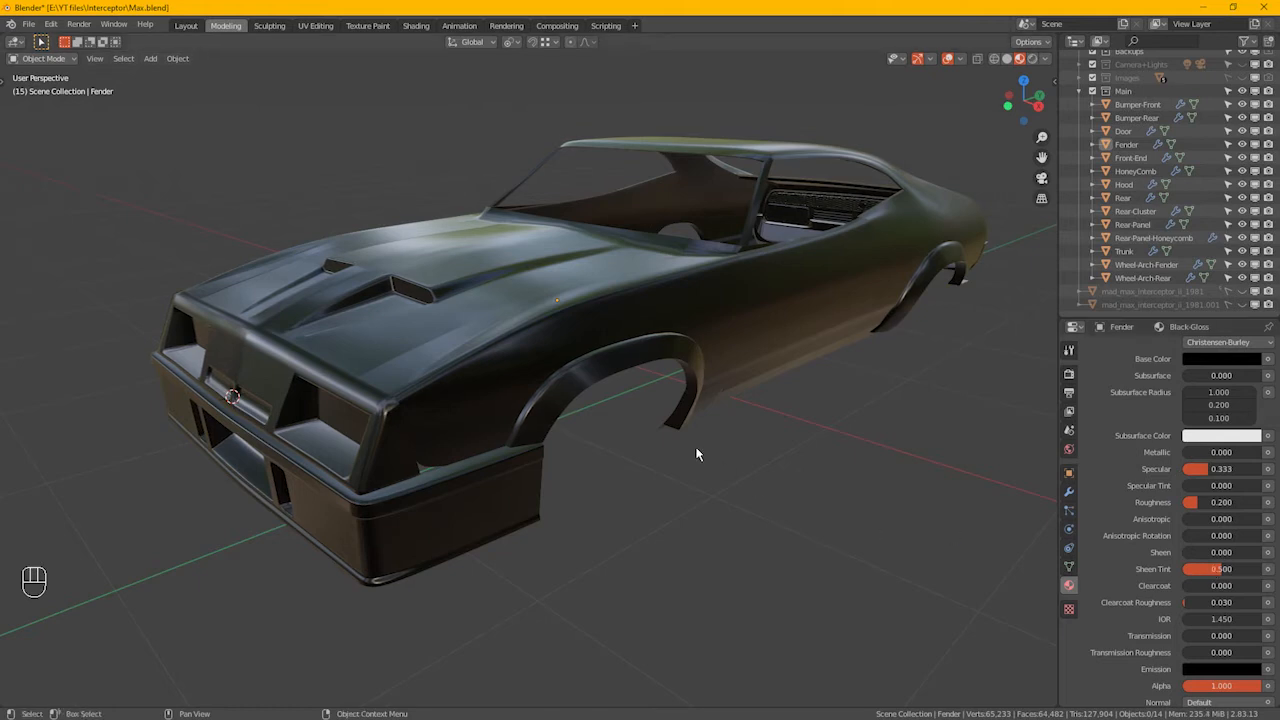
left_click_drag(572, 382, 606, 428, "alt")
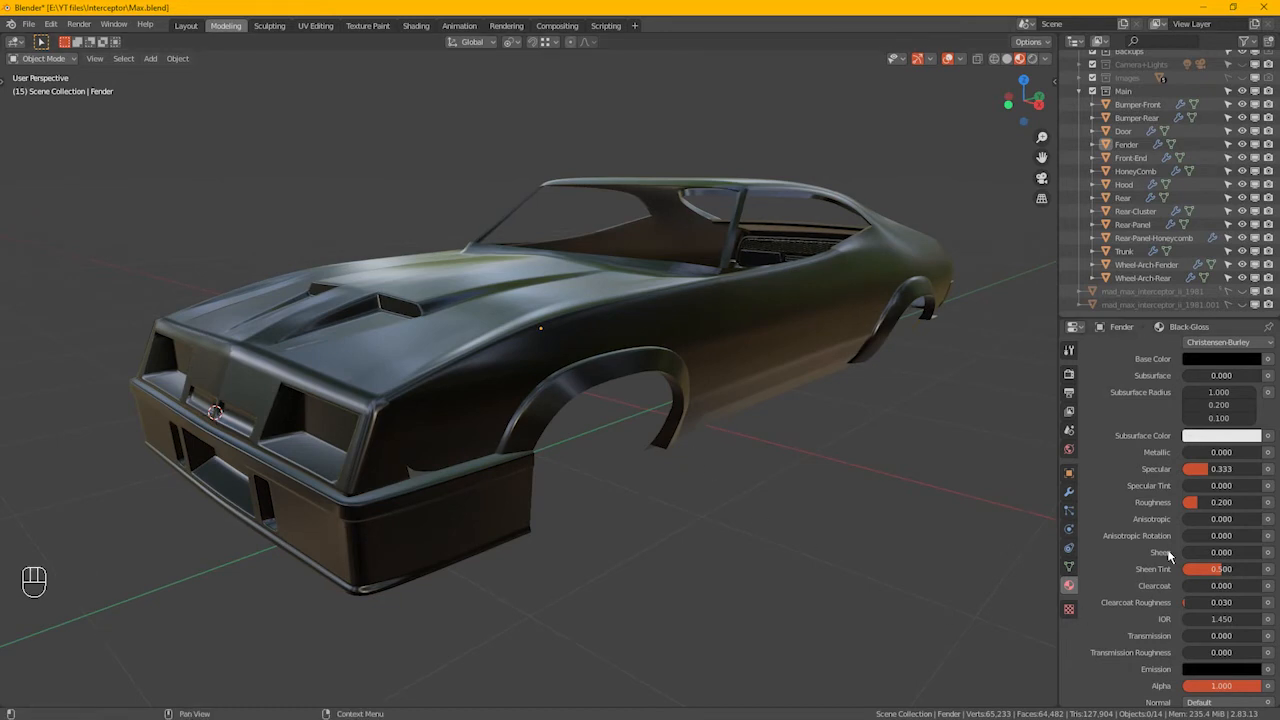
Compare Black-Gloss roughness values of 0.1 and 0, and settle on 0.1
double_click(1222, 503)
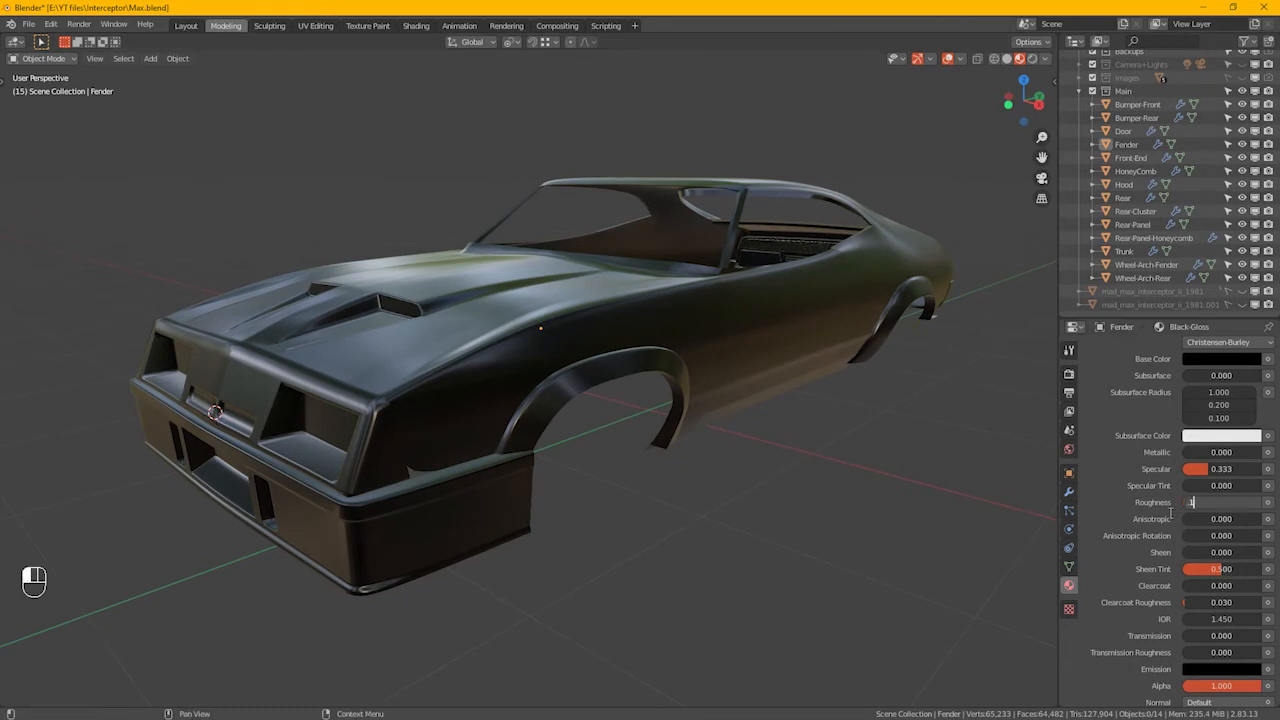
type(".1")
key("Return")
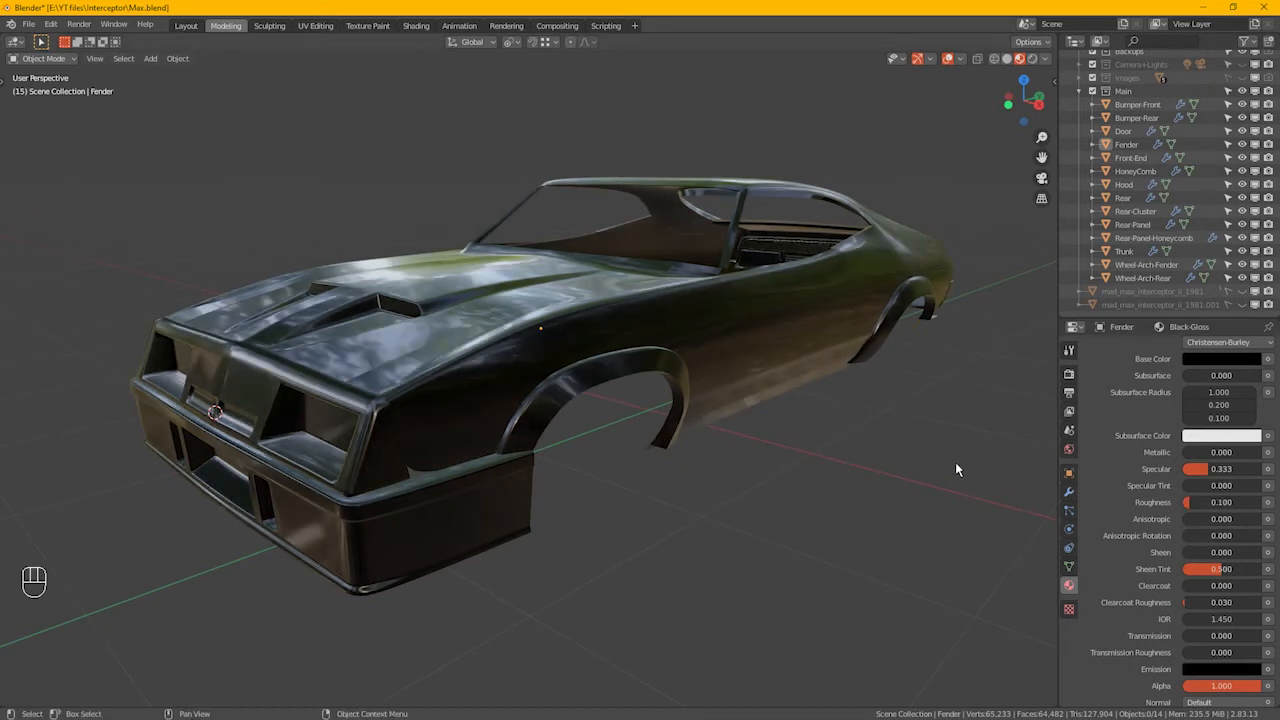
left_click_drag(1198, 505, 1150, 510)
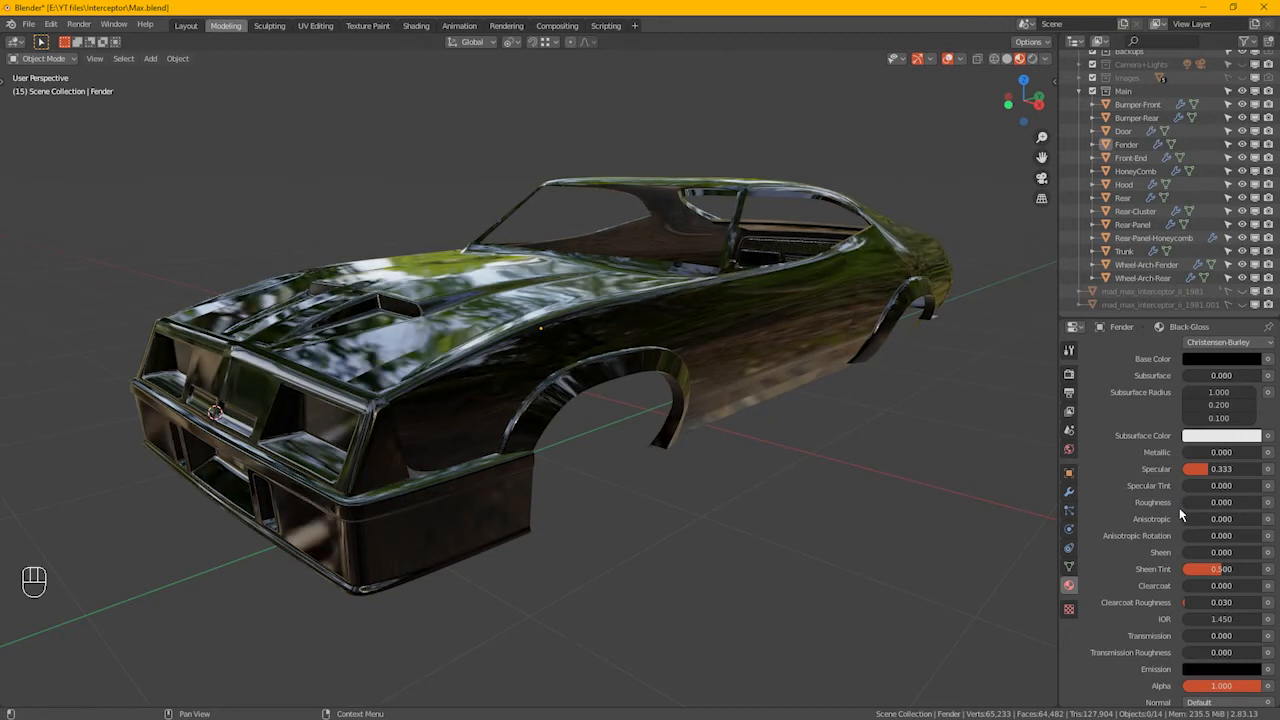
left_click(1192, 503)
type("0.1")
key("Return")
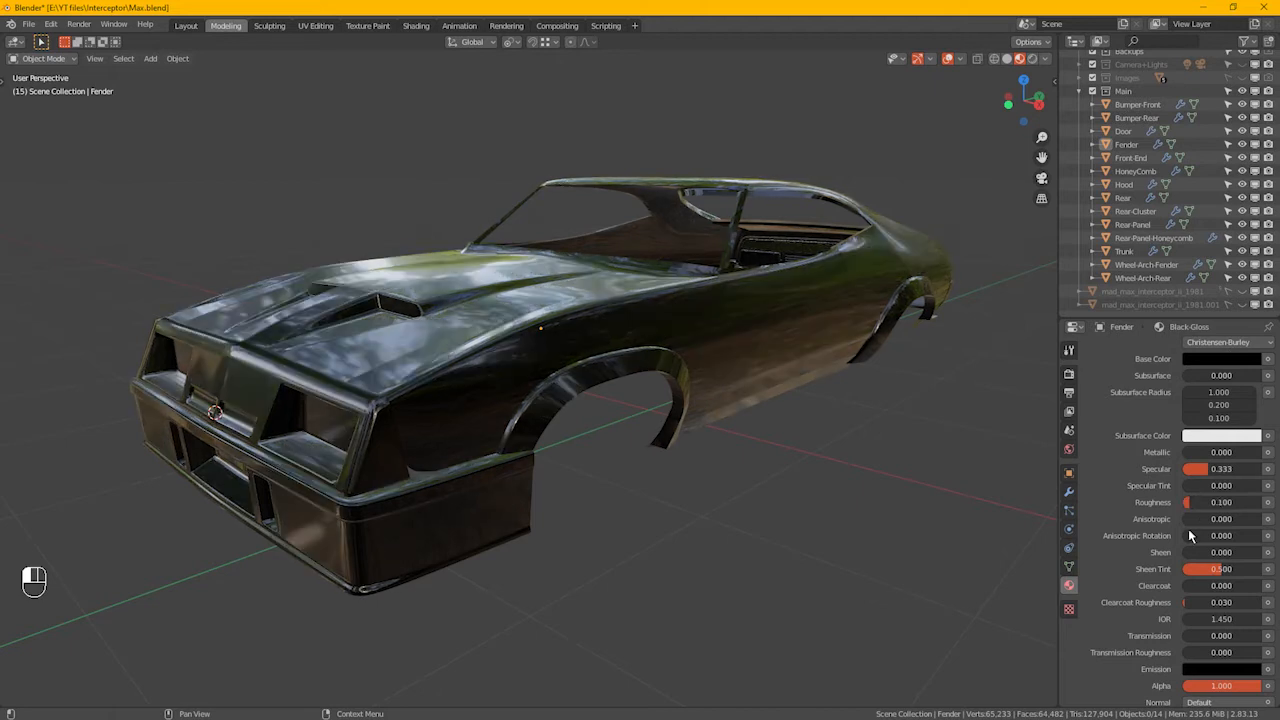
Set the Black-Gloss material's specular to 0.3
mouse_move(1216, 469)
left_mouse_down()
mouse_move(1183, 469)
mouse_move(1258, 469)
mouse_move(1205, 469)
left_mouse_up()
left_click(1216, 474)
type("3")
key("Return")
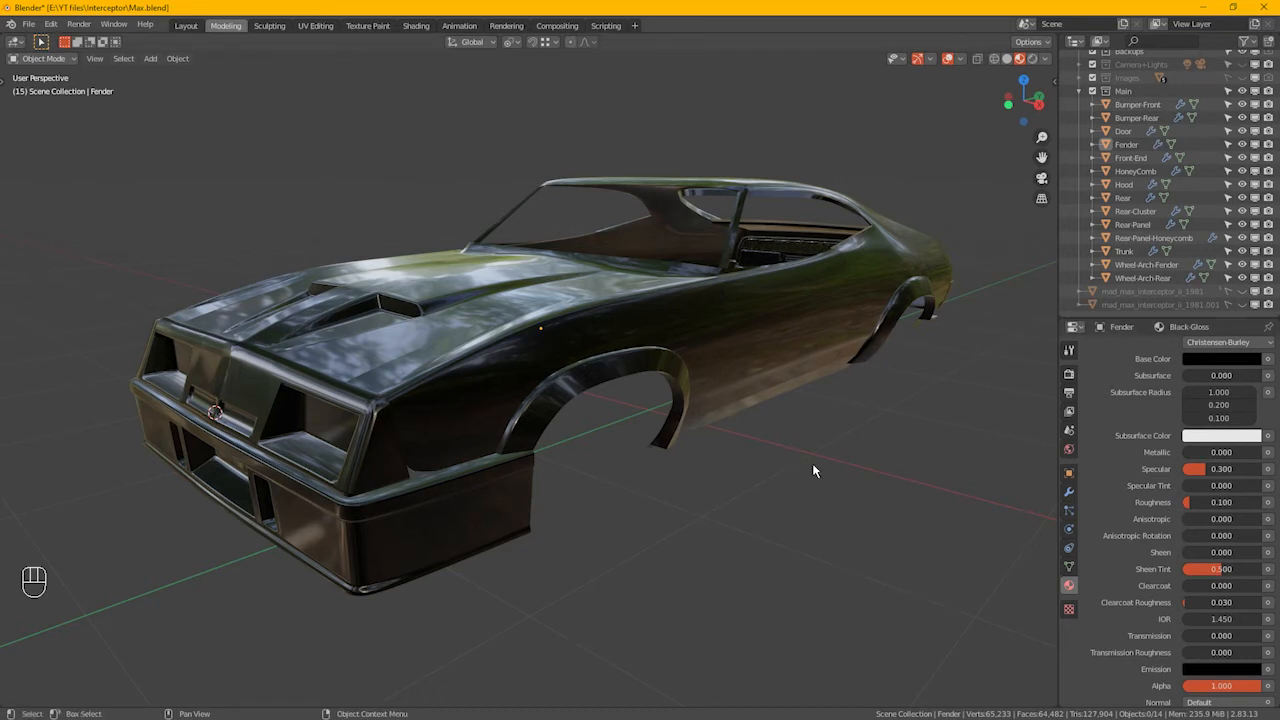
Raise the Black-Gloss material's roughness to 0.2
left_click(1211, 503)
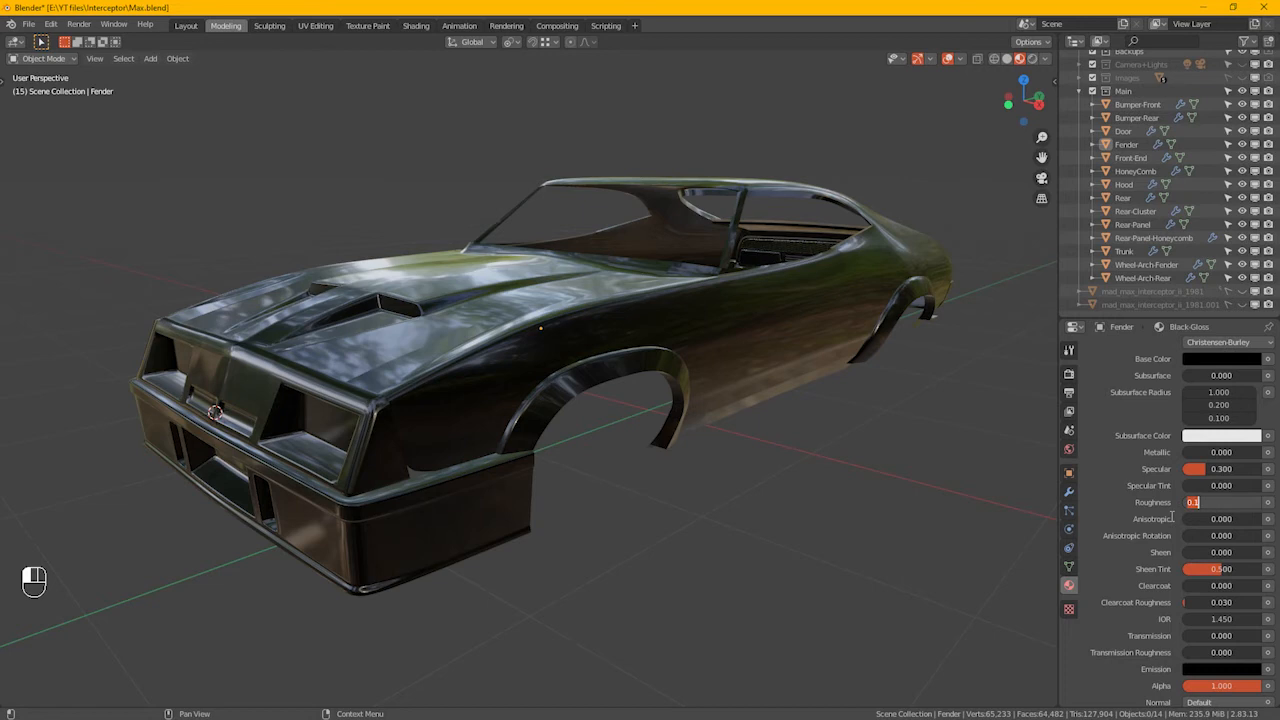
type(".2")
key("Return")
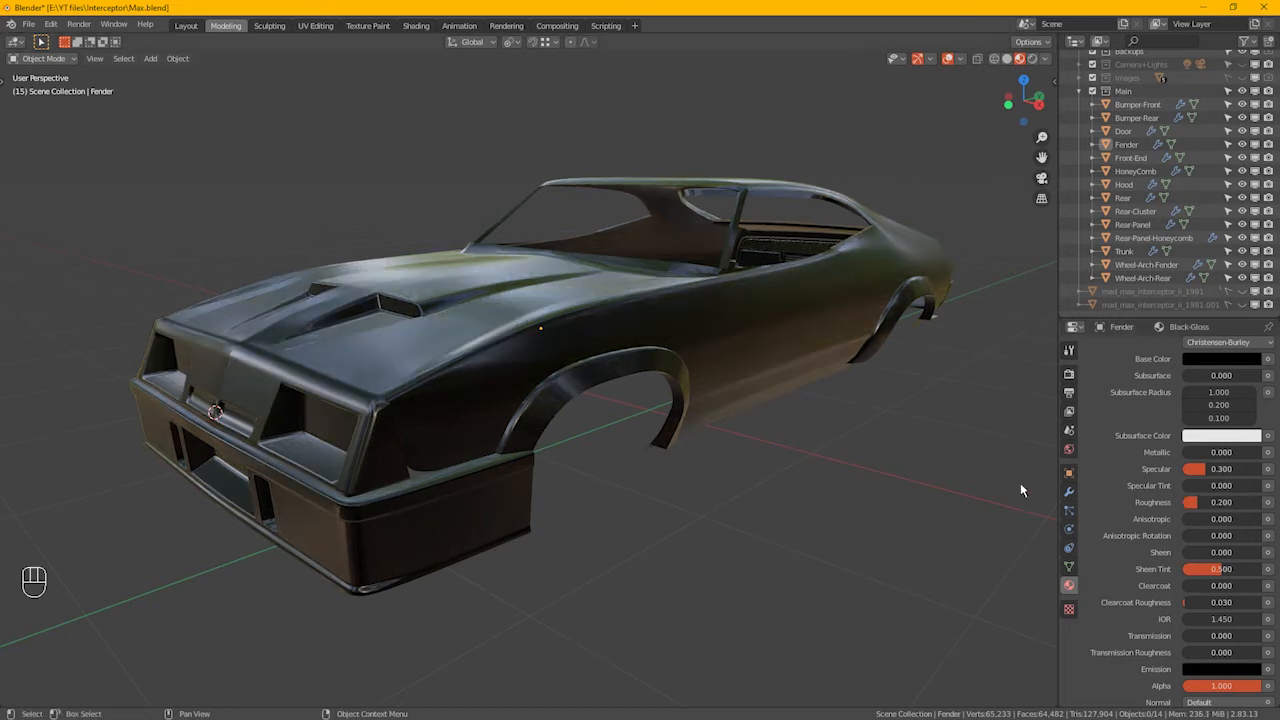
Set the Black-Gloss material's specular to 0.7
left_click_drag(712, 396, 837, 443, "alt")
middle_click_drag(1040, 440, 797, 417)
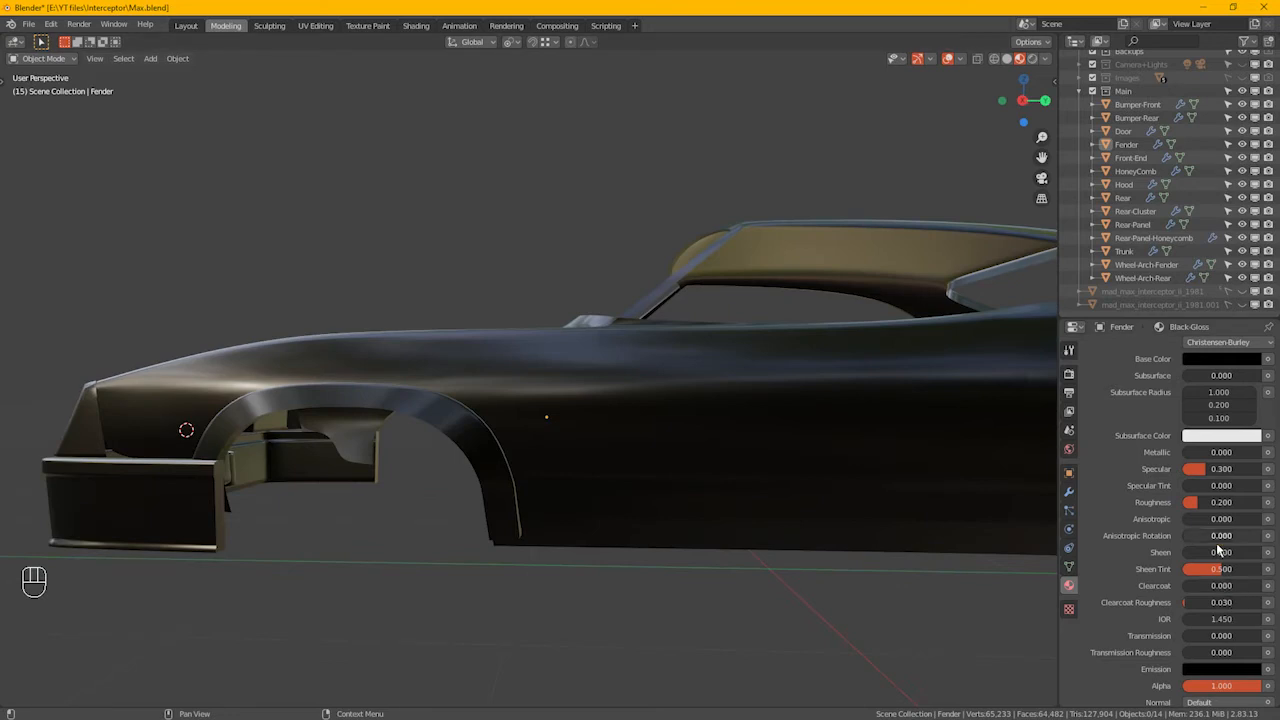
mouse_move(1212, 476)
left_mouse_down()
mouse_move(1265, 476)
mouse_move(1233, 469)
left_mouse_up()
left_click(1236, 470)
type("0.7")
key("Return")
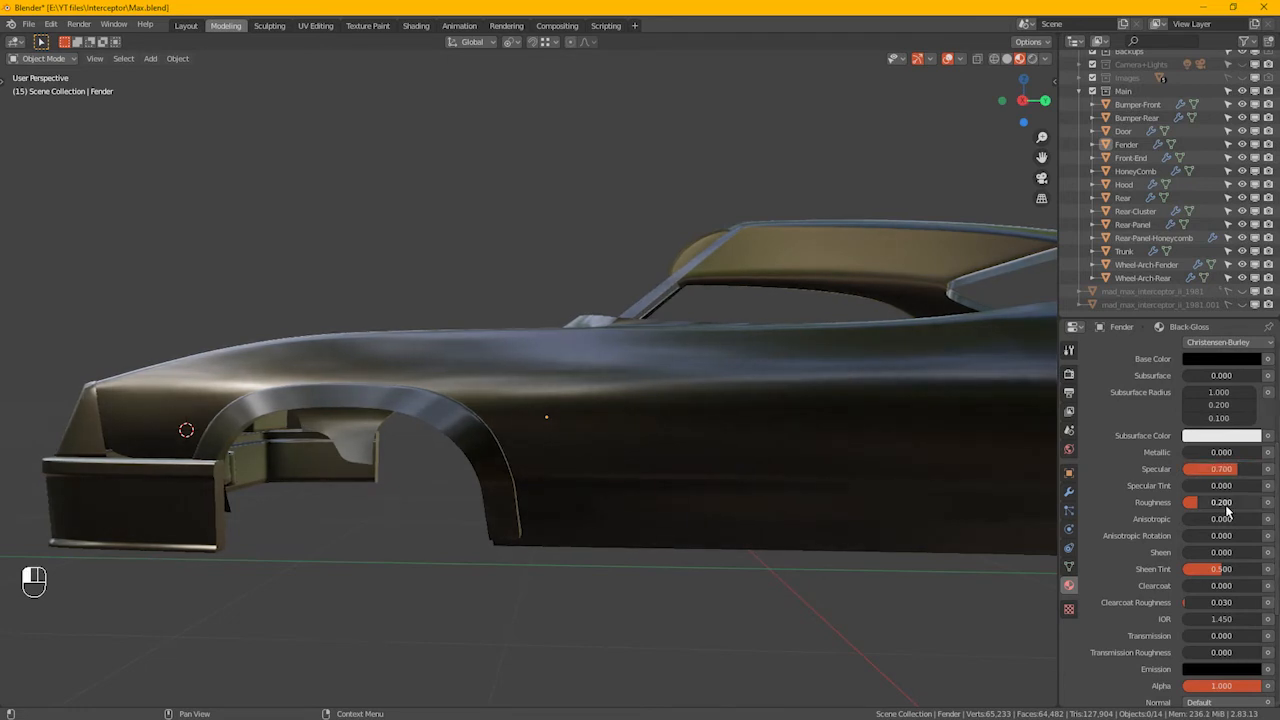
Examine the paint's reflections from several angles around the car's side, cabin, rear quarter and front end
left_click_drag(490, 415, 649, 432, "alt")
middle_click_drag(649, 432, 729, 470)
left_click_drag(729, 470, 802, 412, "alt")
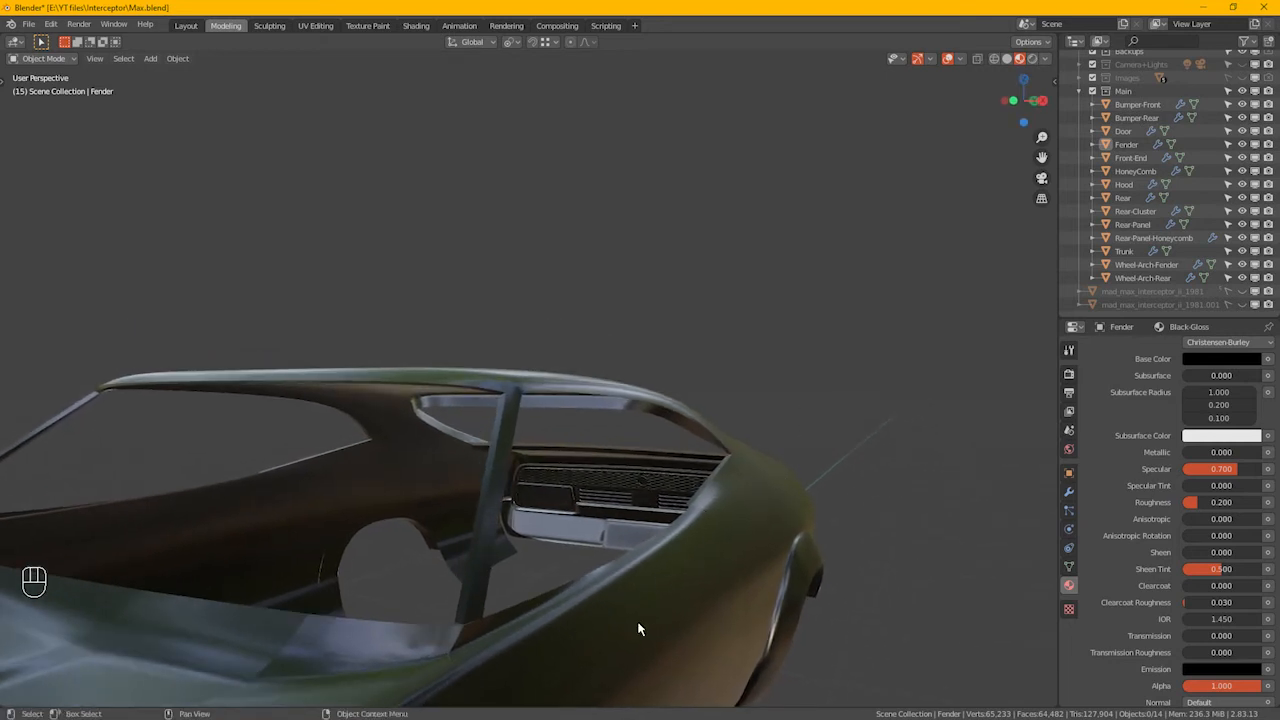
middle_click_drag(621, 653, 763, 394)
scroll(763, 394, "down", 5)
left_click_drag(775, 434, 685, 514, "alt")
middle_click_drag(678, 516, 641, 430, "ctrl")
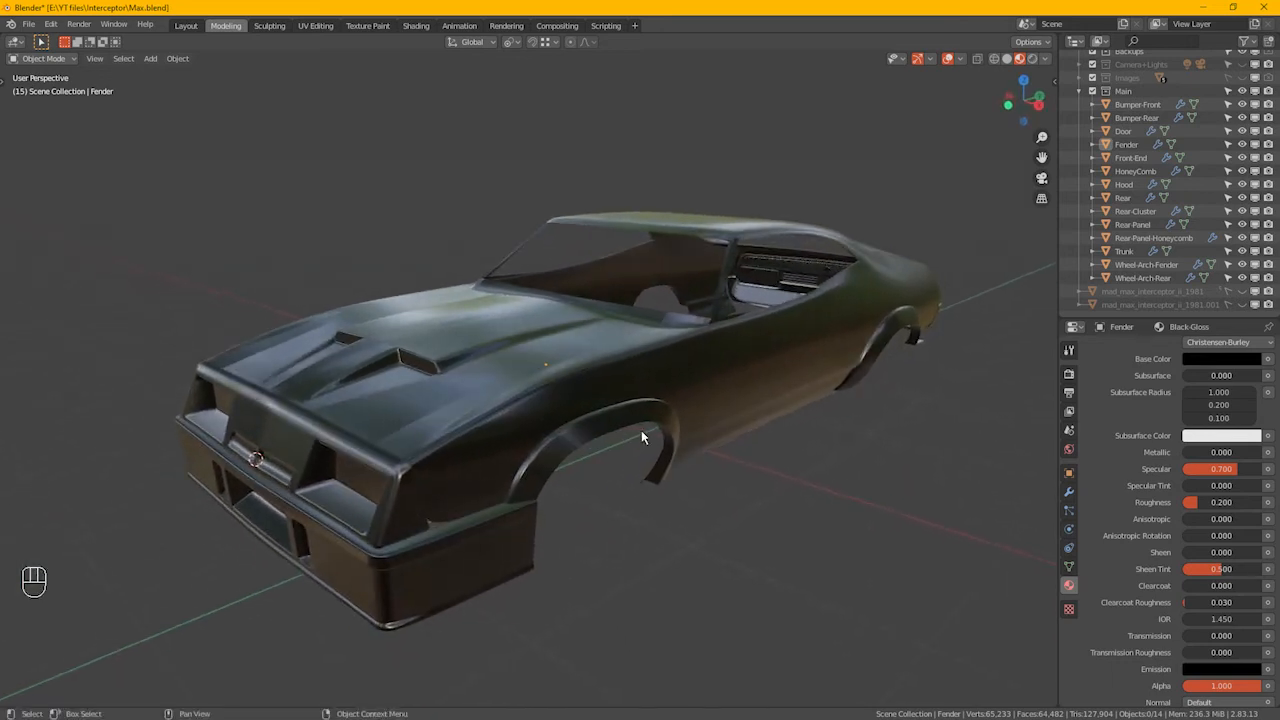
left_click_drag(651, 435, 649, 430, "alt")
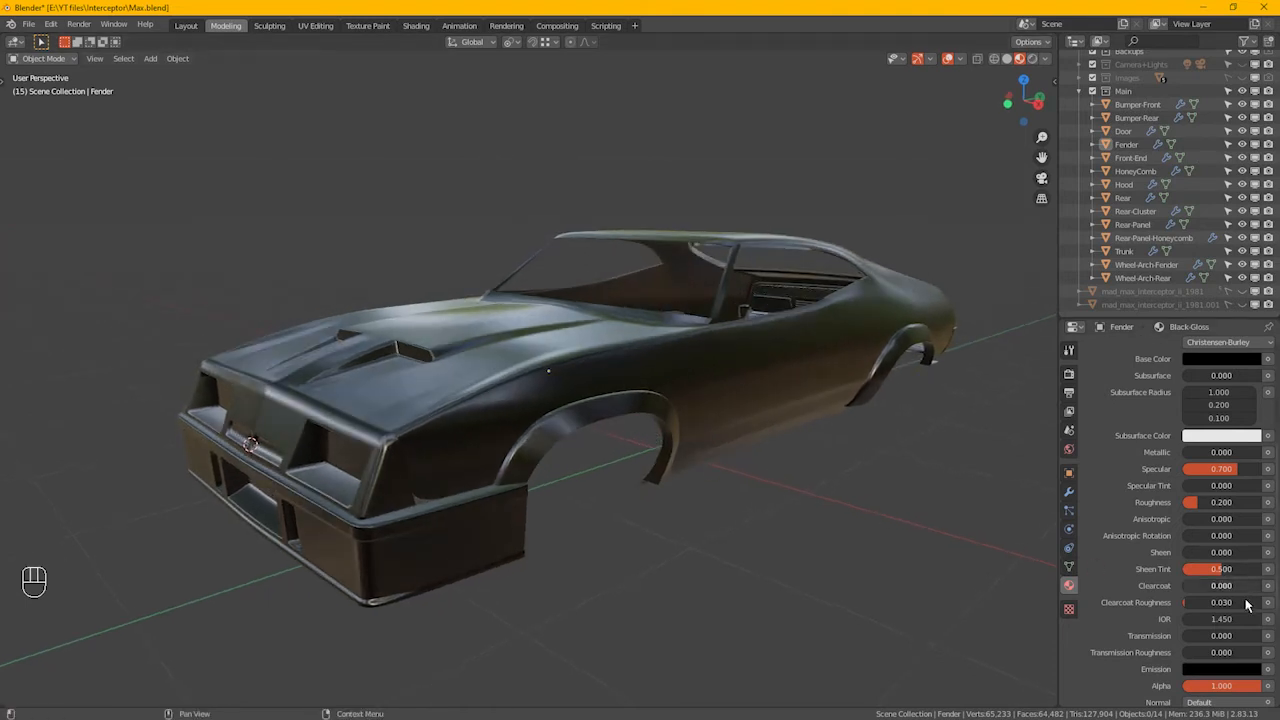
Set the Black-Gloss material's roughness to 0.1 and check the finish on the car body
left_click(1209, 502)
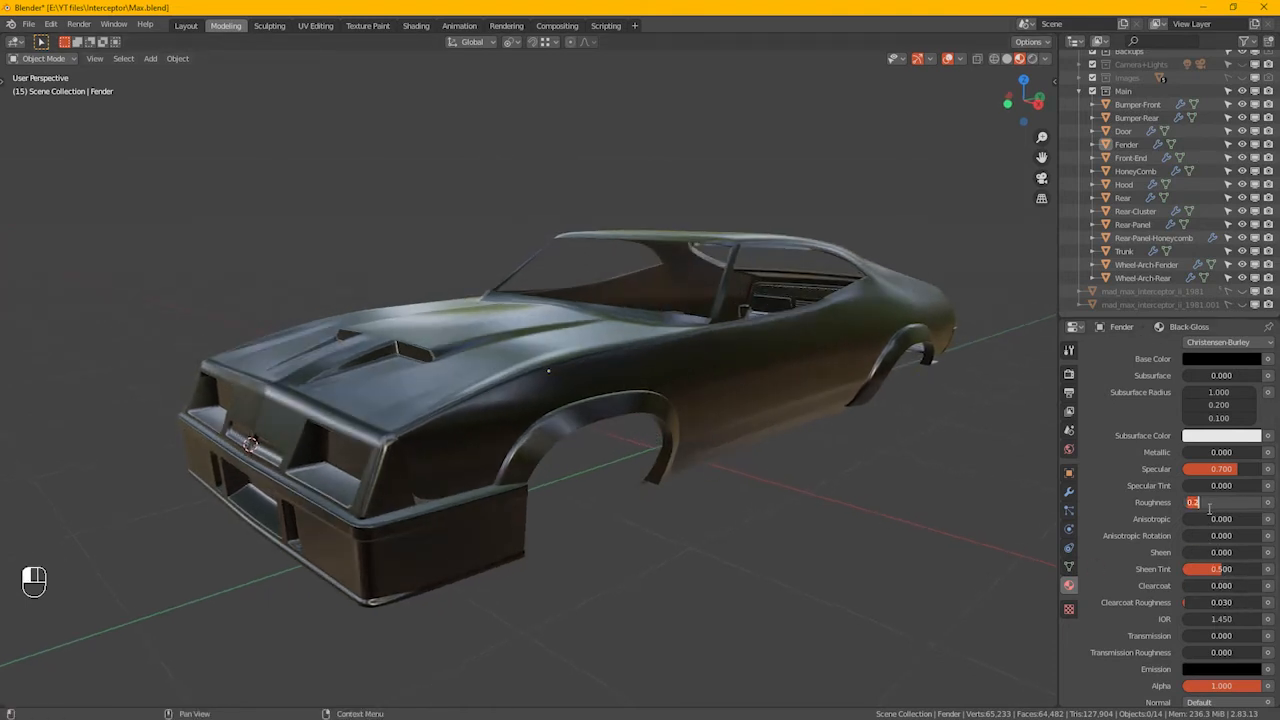
key("Return")
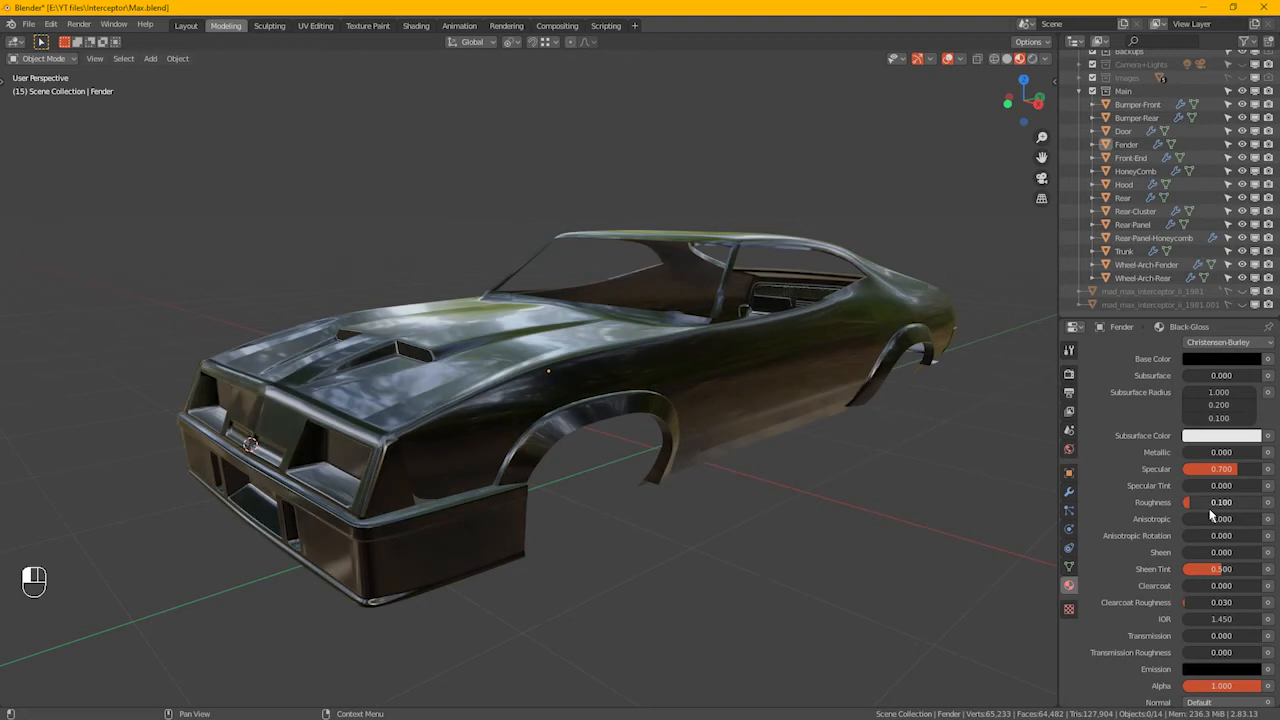
middle_click_drag(898, 344, 762, 380)
scroll(430, 446, "up", 6)
scroll(430, 440, "down", 5)
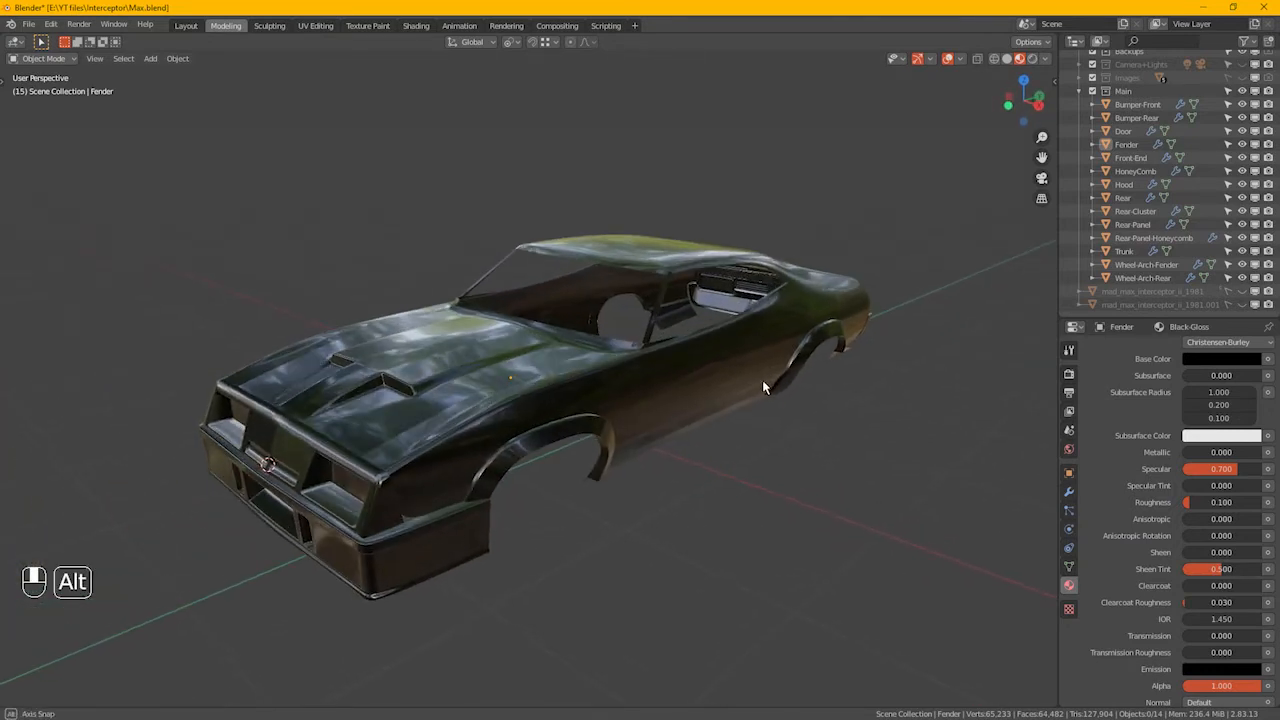
Try lighting the material preview with the scene world
left_click(1048, 59)
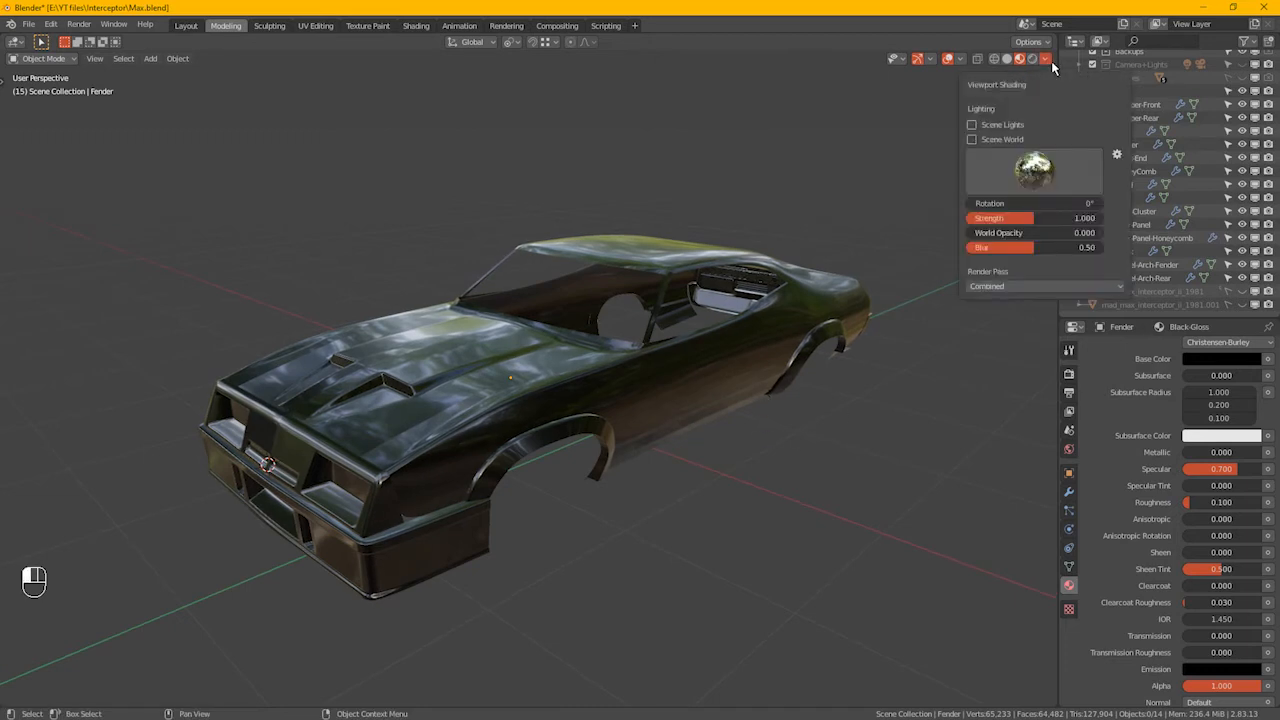
left_click(972, 140)
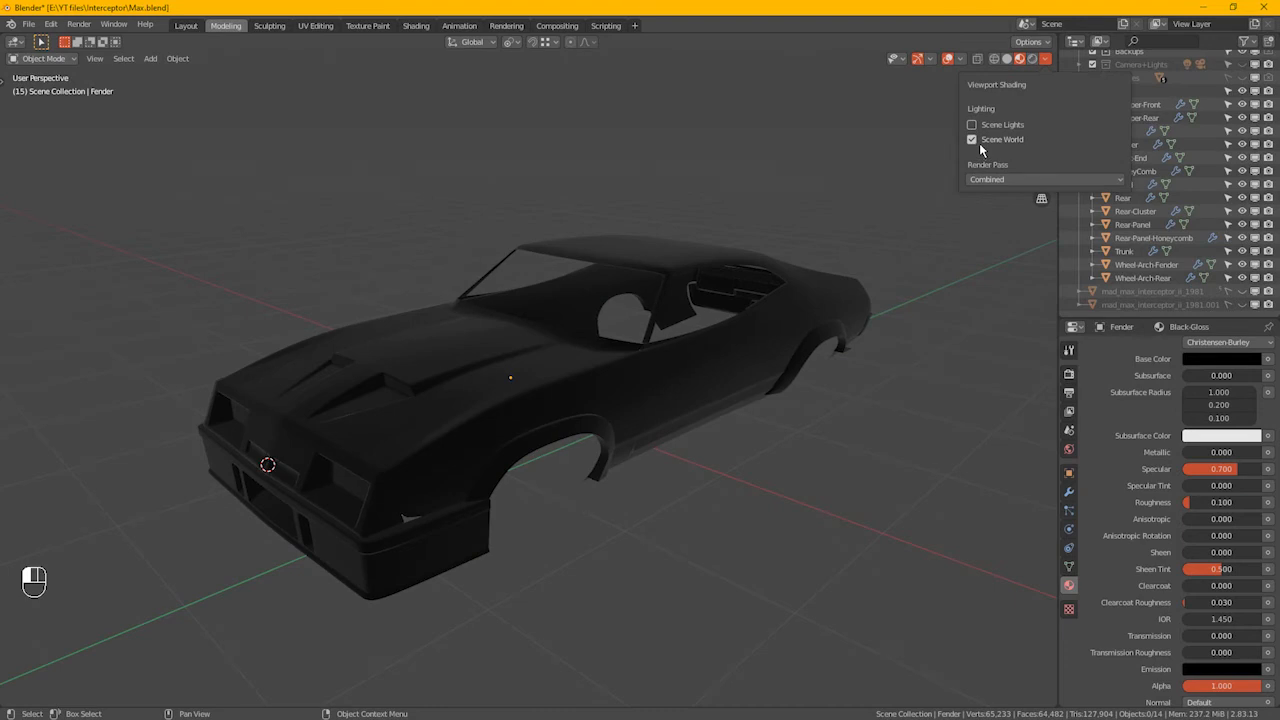
left_click(978, 142)
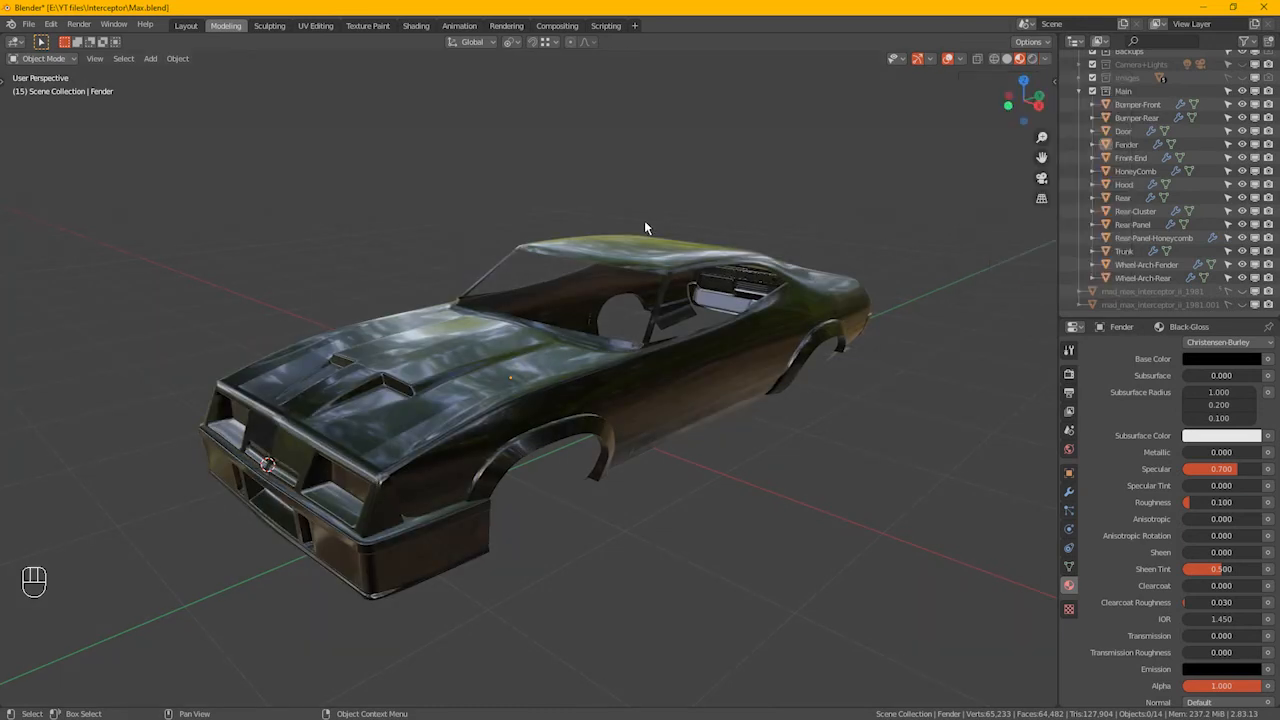
In the Shading workspace, show the world's shader nodes and delete the Background node
left_click(417, 26)
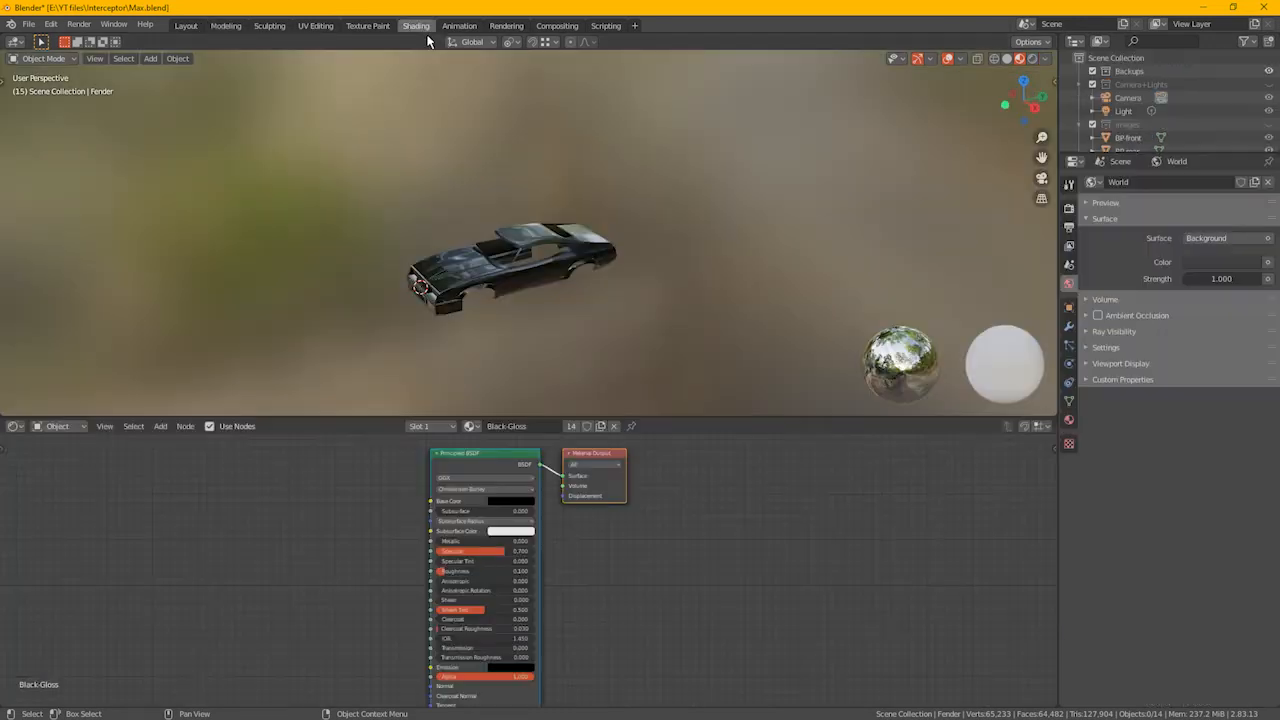
left_click(60, 427)
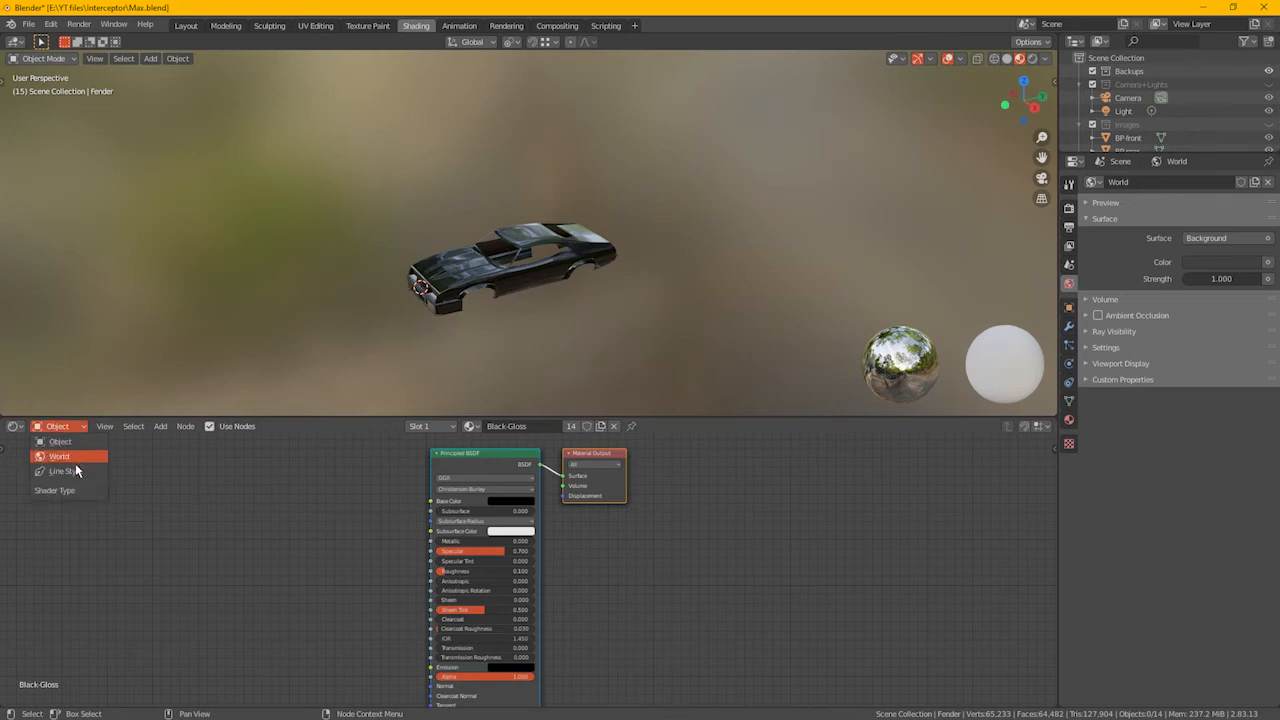
left_click(60, 456)
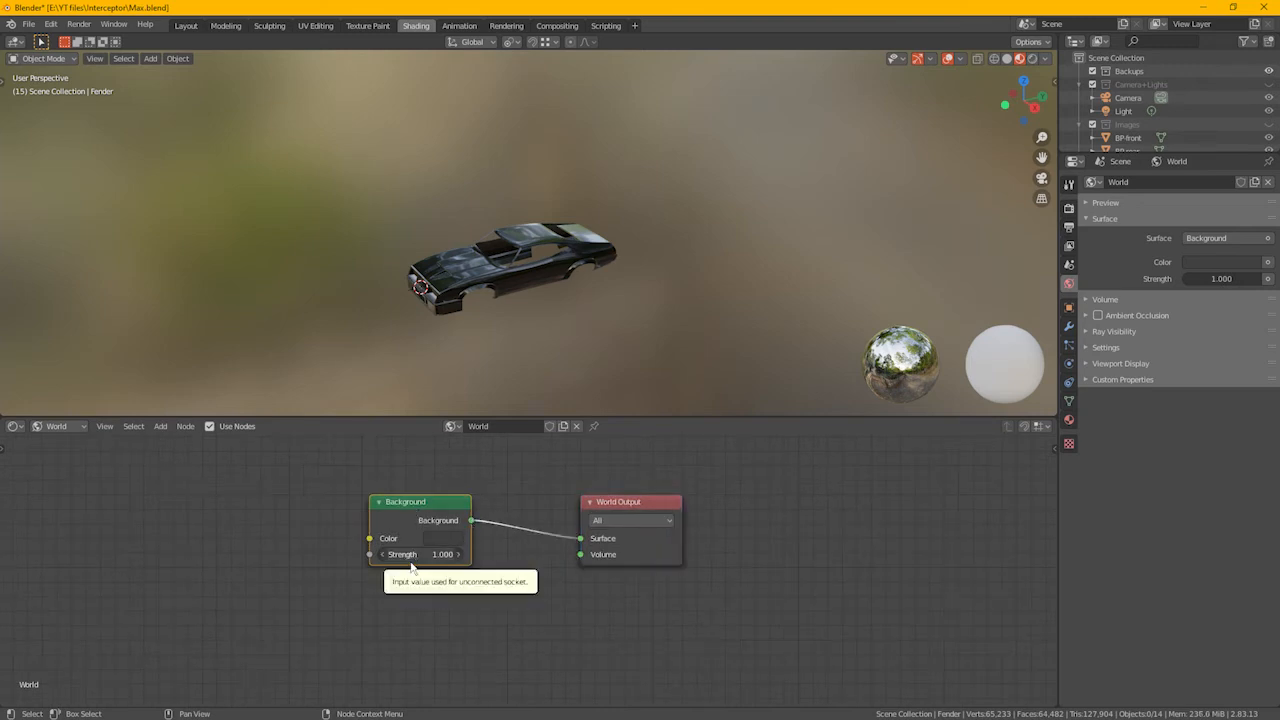
key("x")
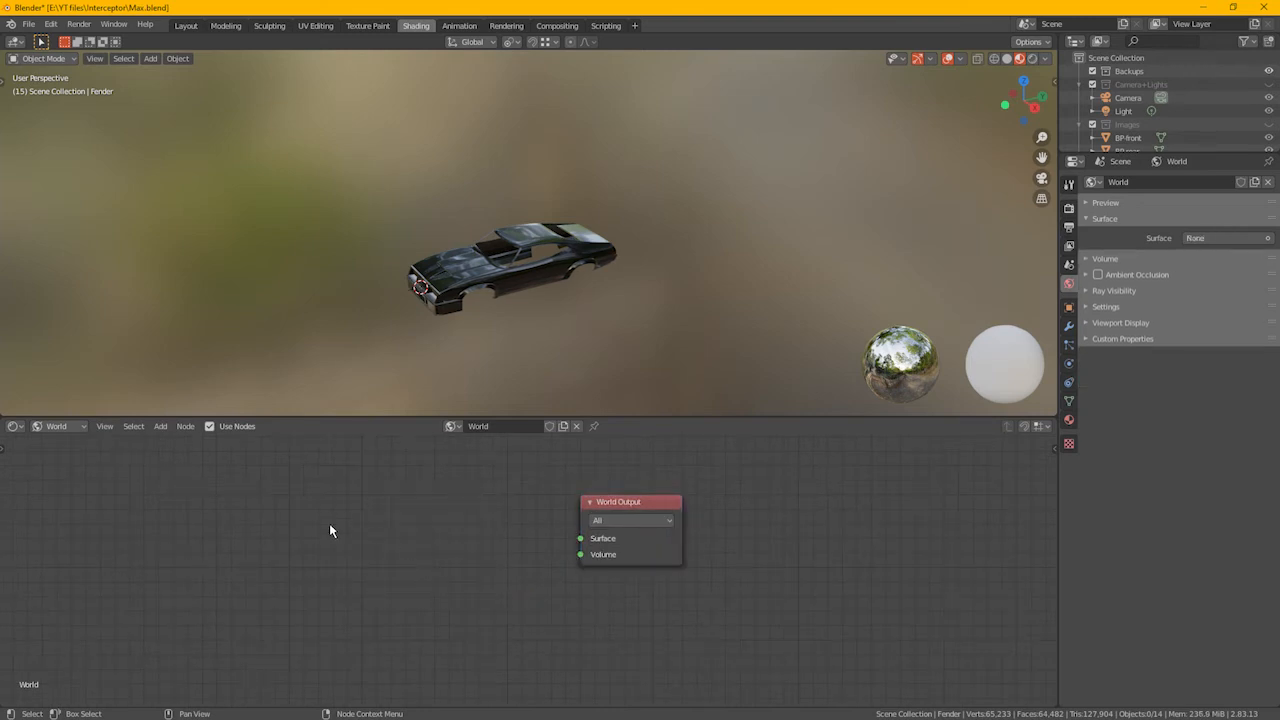
Add an Environment Texture node to the world shader, placing it beside the World Output node
key("shift+a")
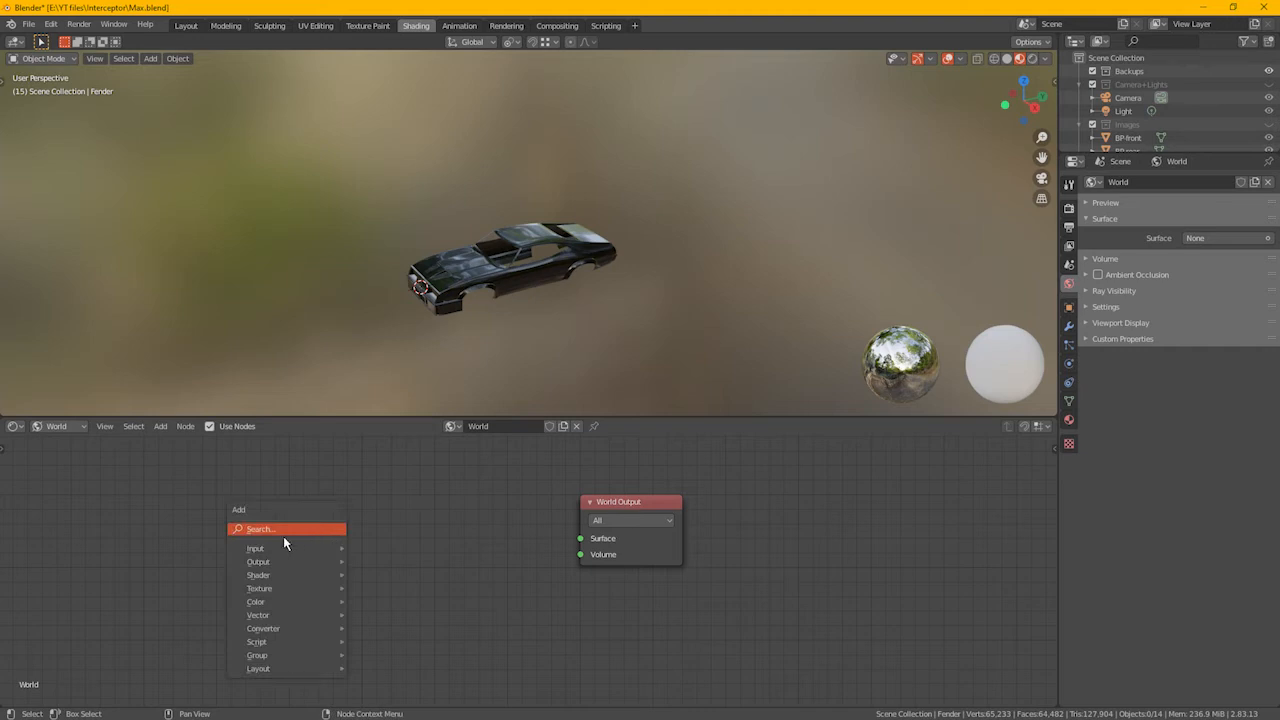
left_click(284, 536)
type("en")
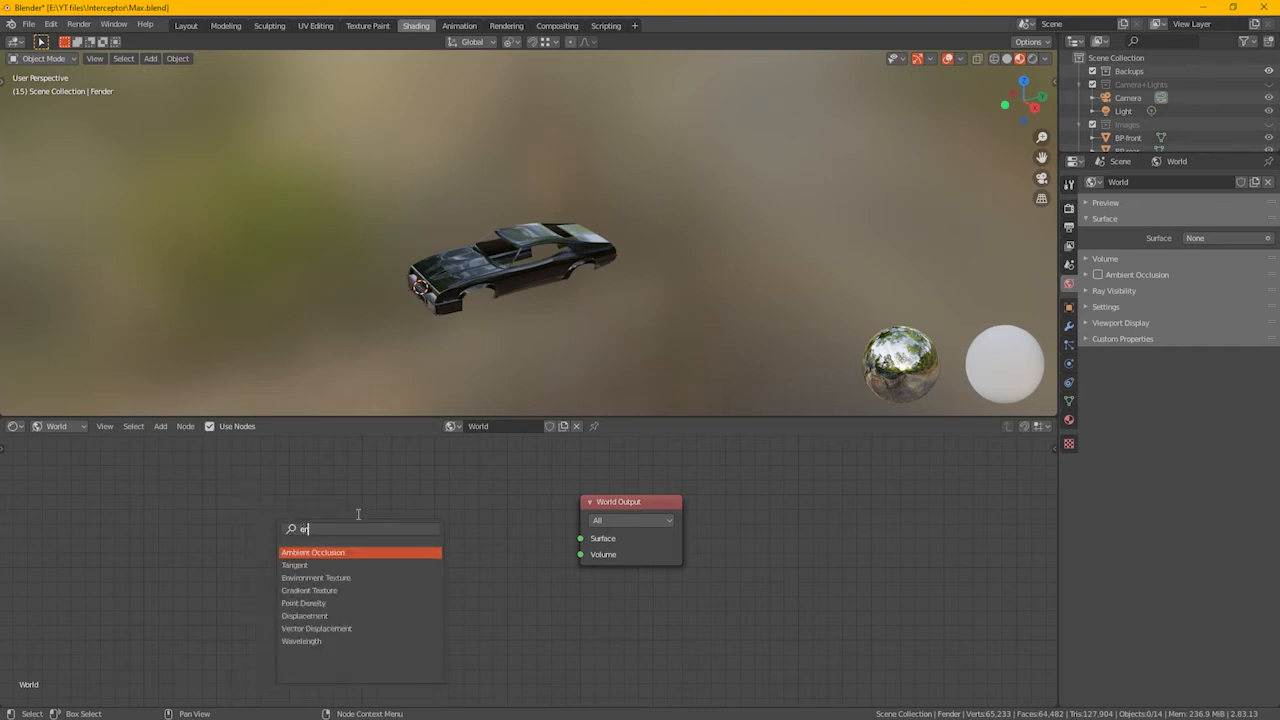
type("v")
key("Return")
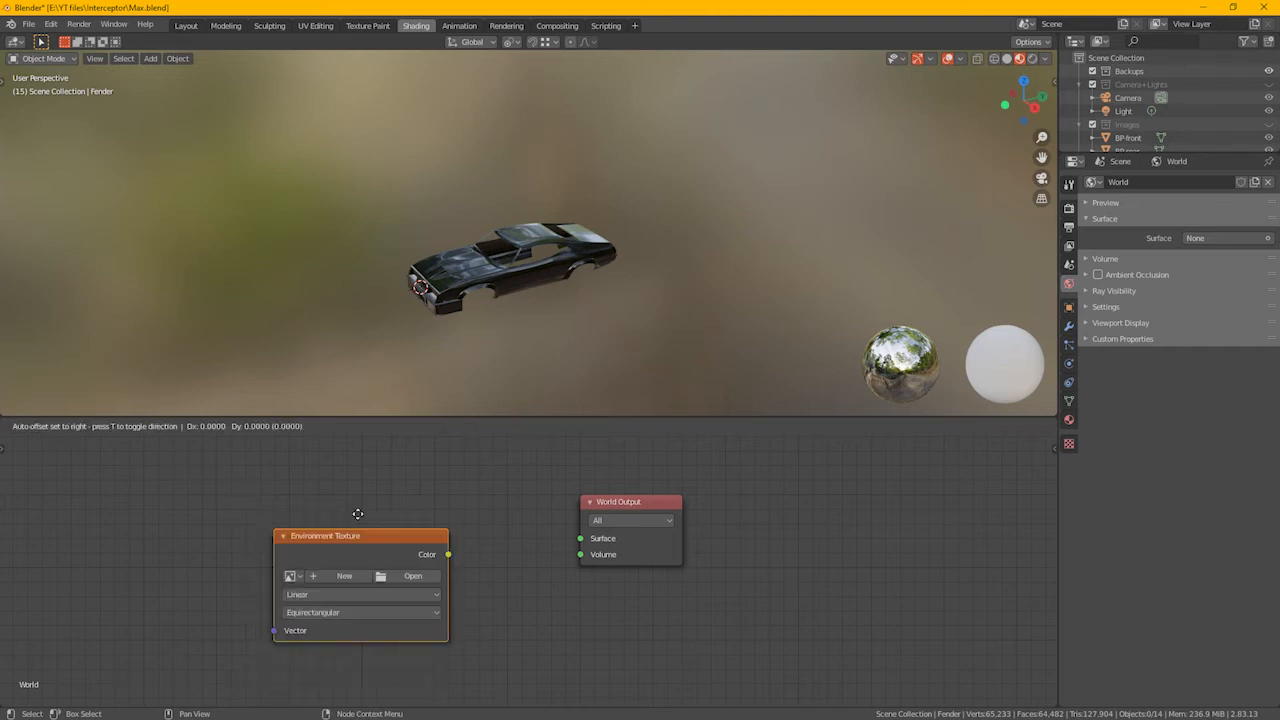
left_click(390, 514)
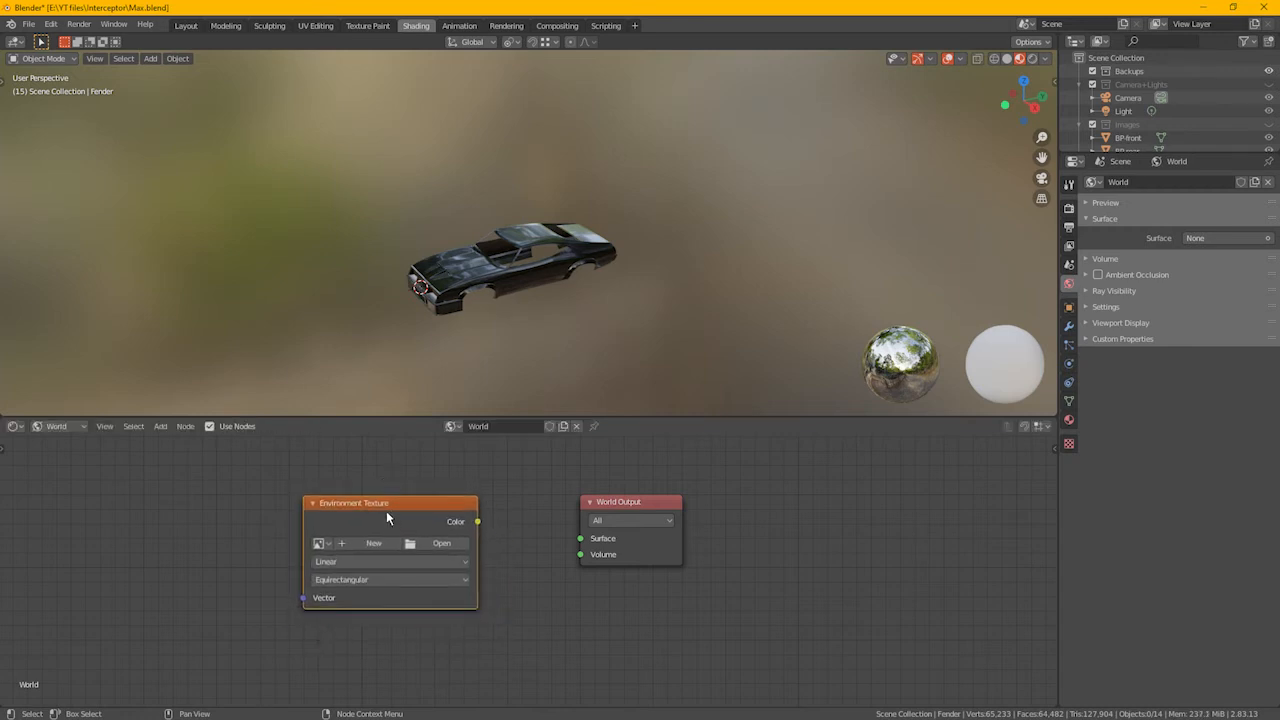
Attach Mapping and Texture Coordinate nodes to the Environment Texture, and link its Color to the World Output's Surface
key("ctrl+t")
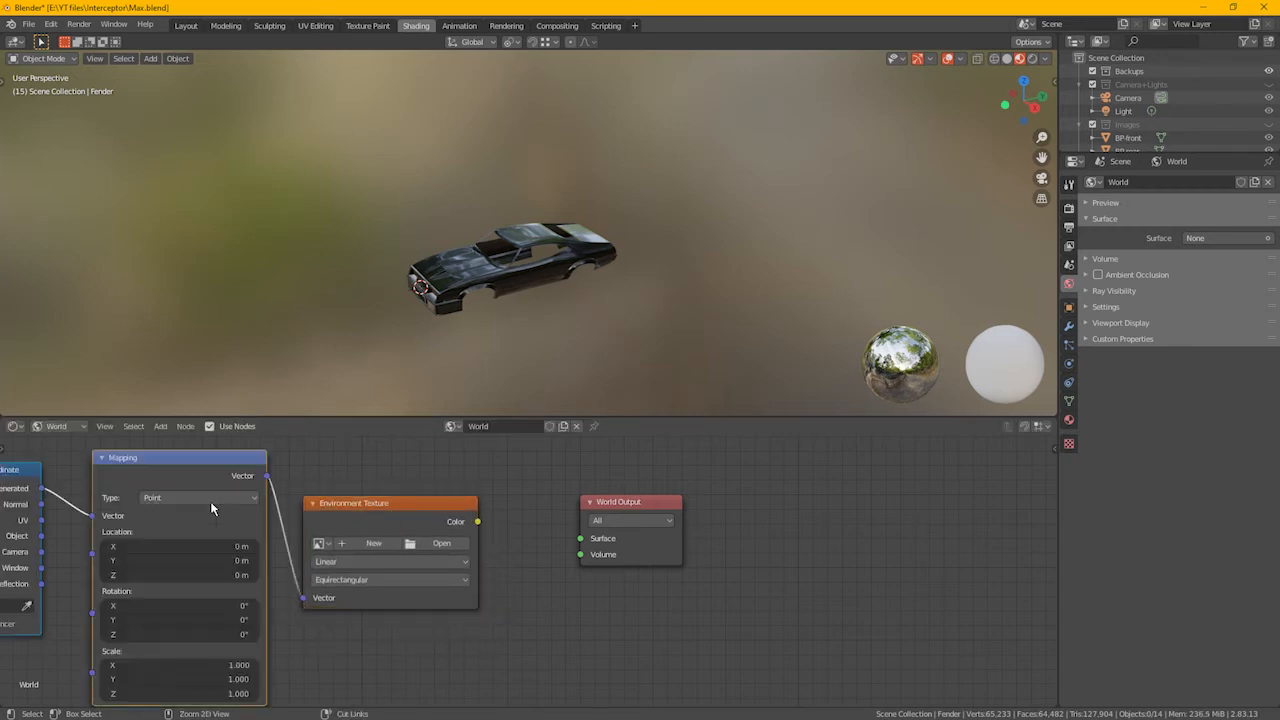
left_click_drag(480, 522, 583, 543)
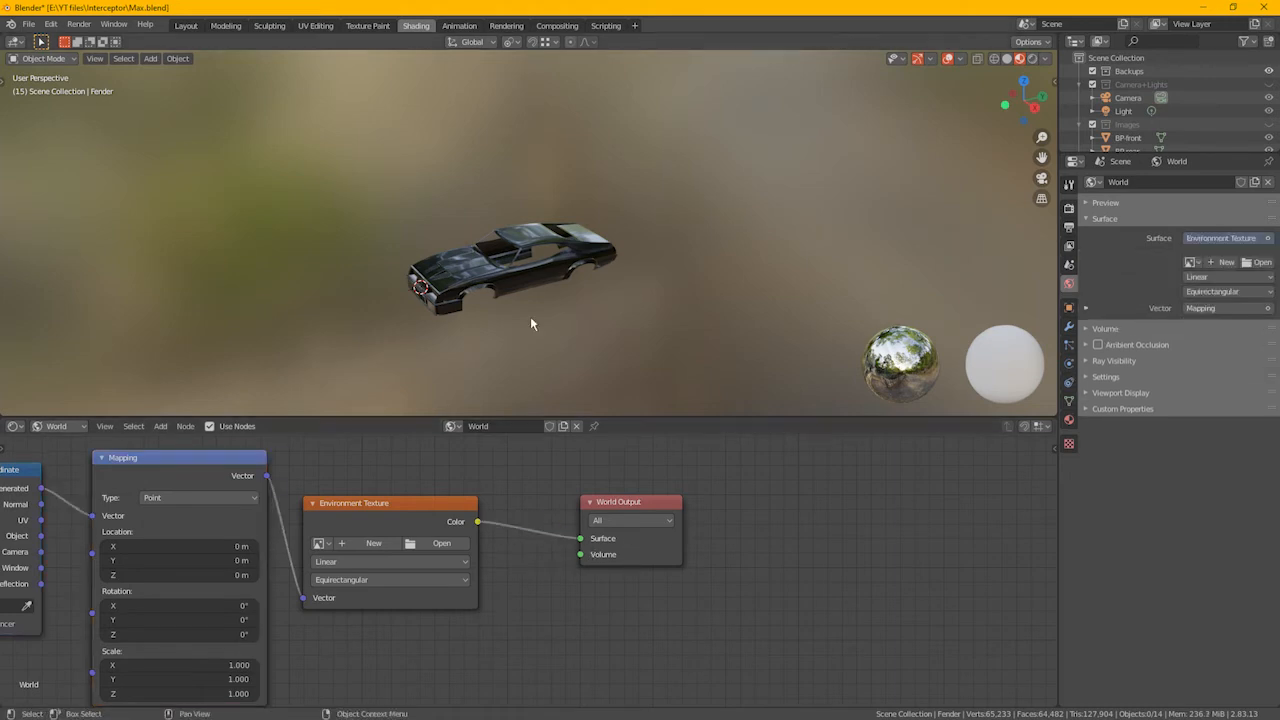
scroll(559, 259, "up", 8)
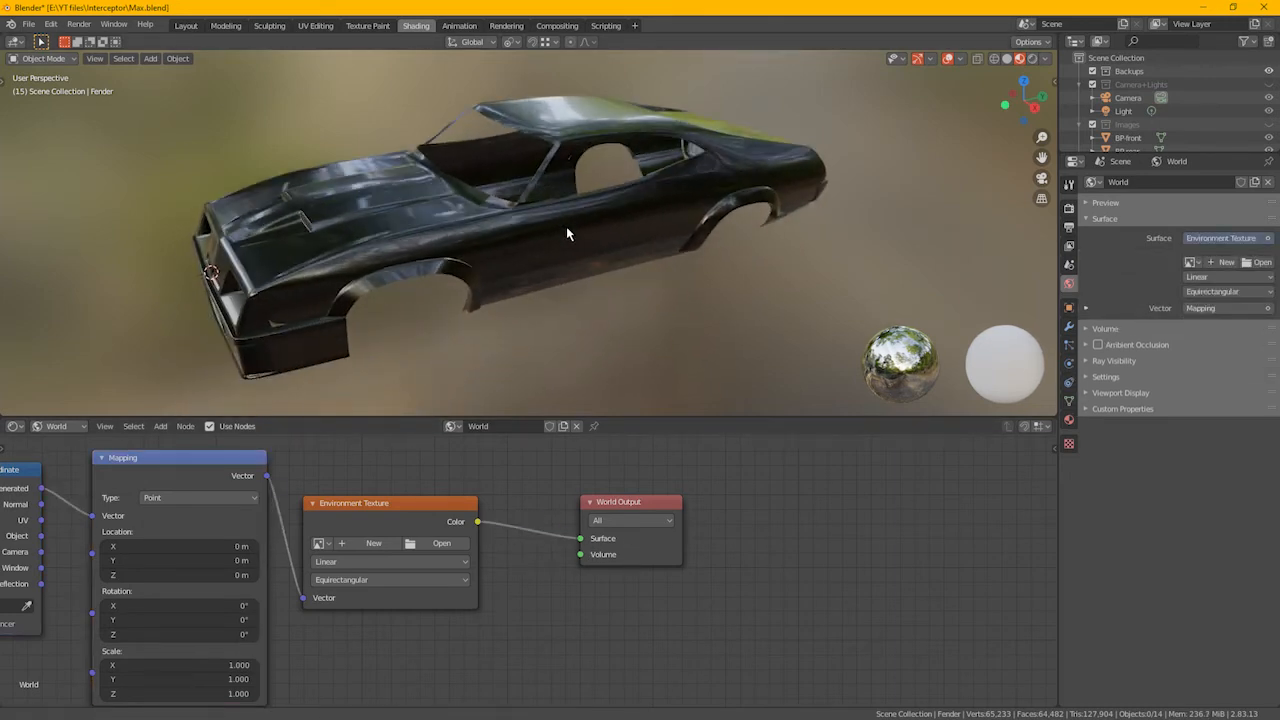
Load delta_2_4k.hdr from the HDRI folder into the Environment Texture node
left_click(443, 544)
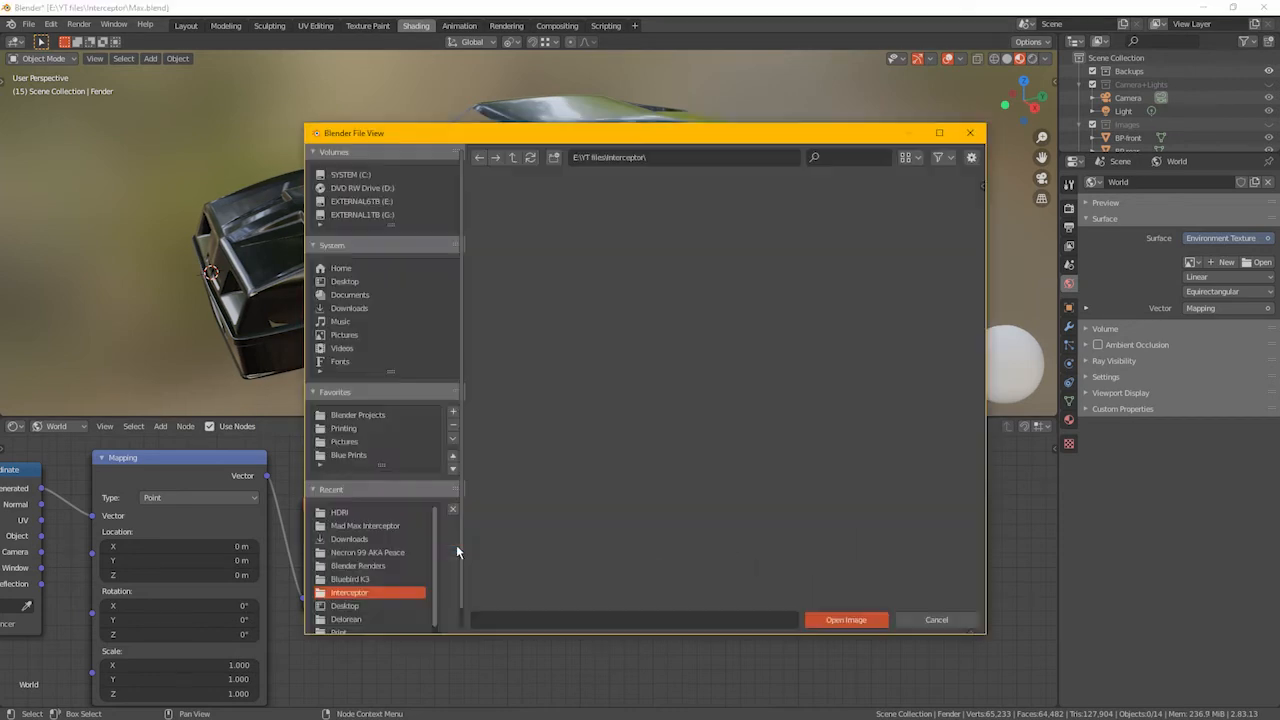
left_click(345, 514)
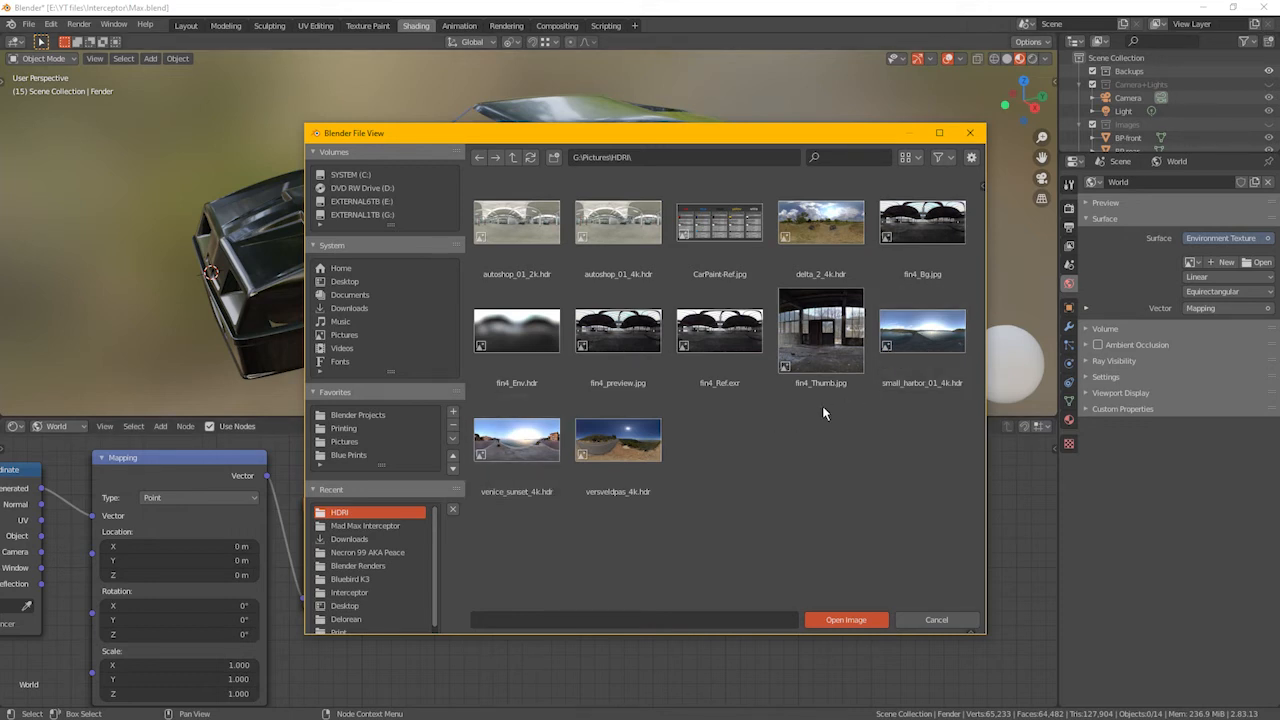
left_click(832, 234)
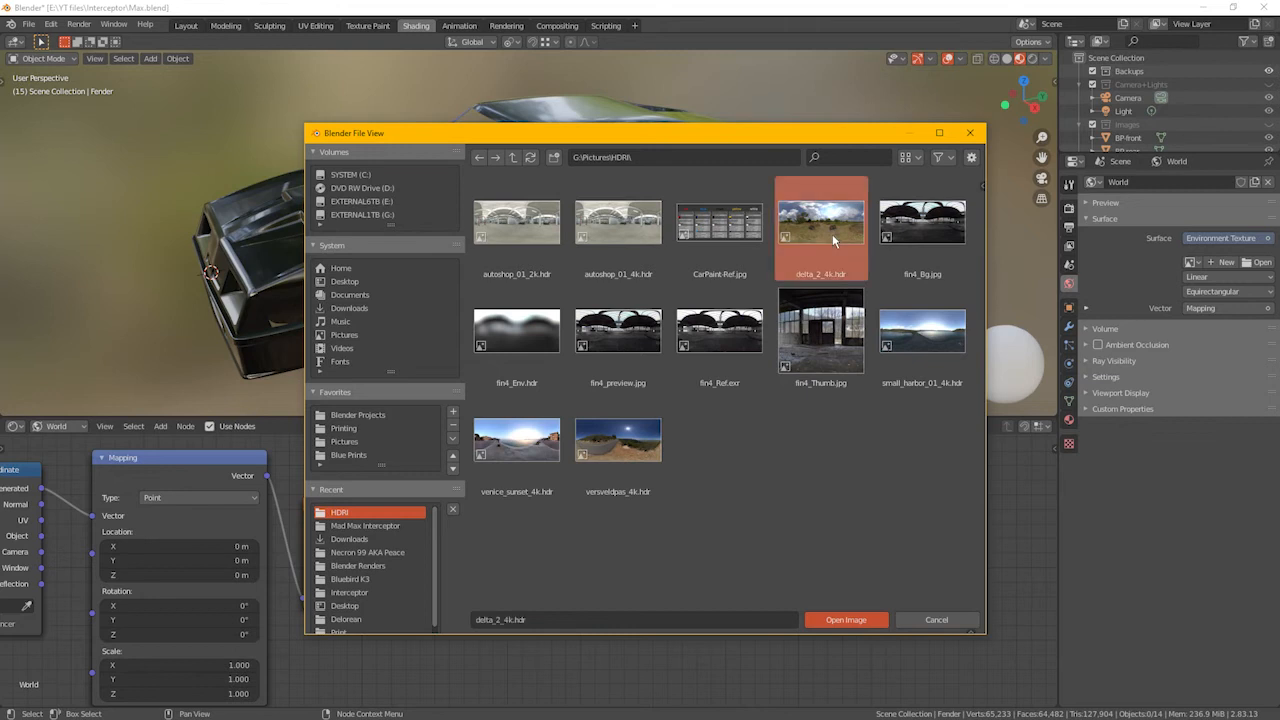
left_click(846, 620)
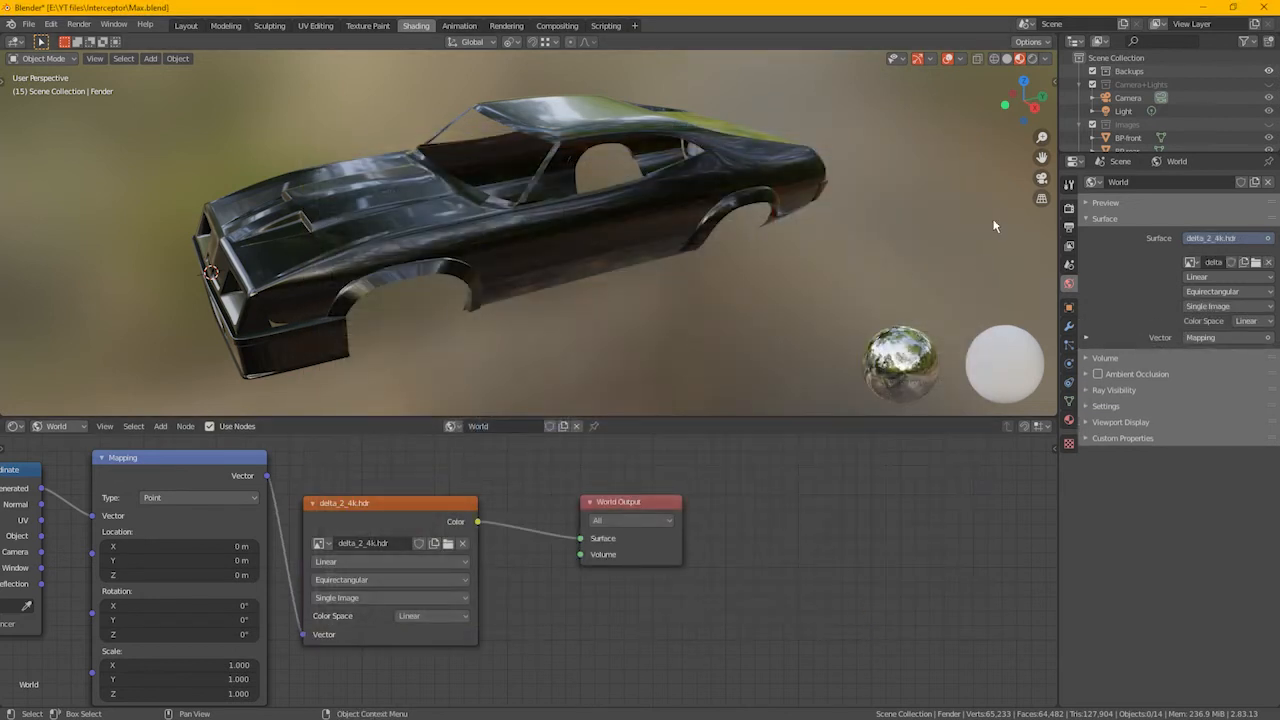
Light the material preview with the scene world and view the car body against it
left_click(1045, 58)
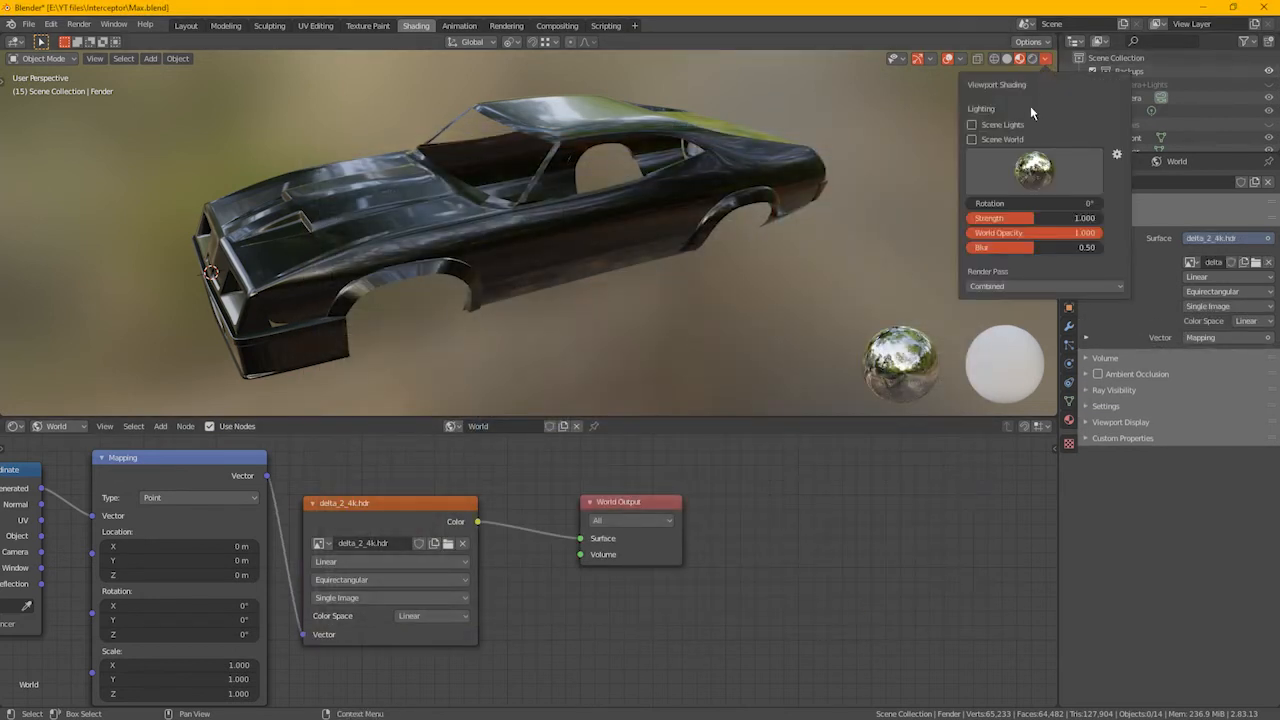
left_click(978, 144)
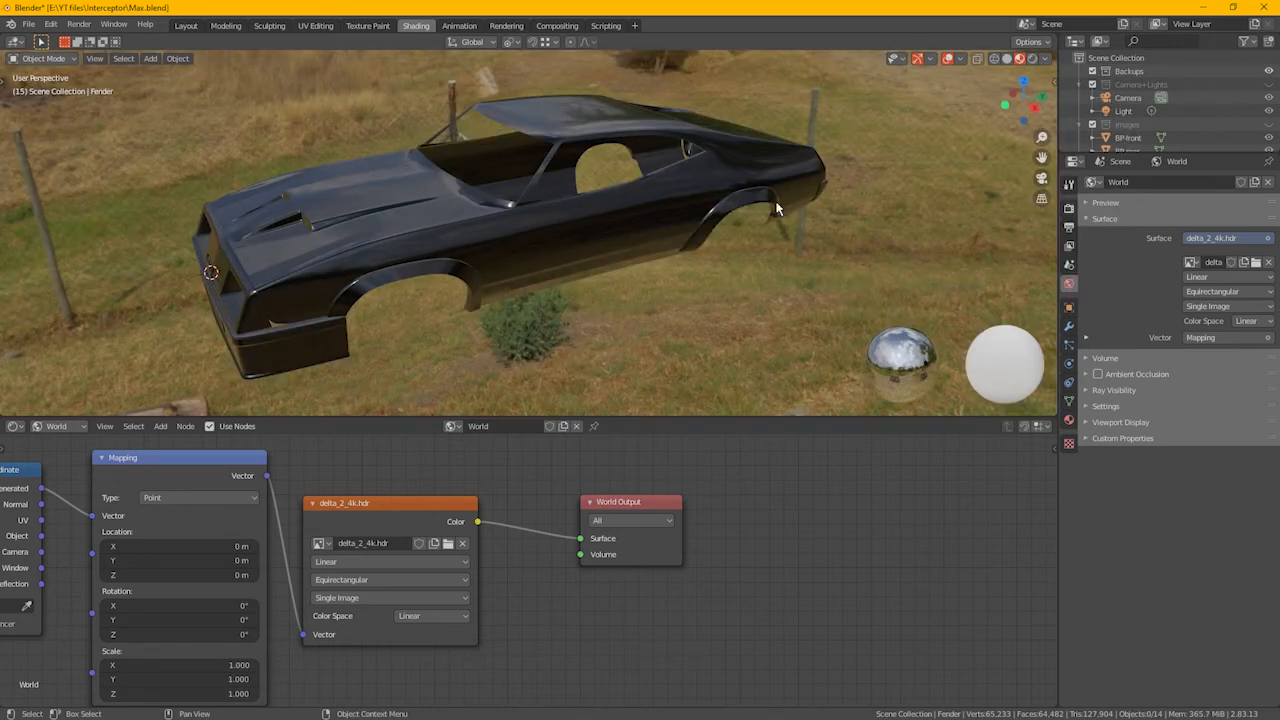
middle_click_drag(740, 258, 660, 270)
middle_click_drag(735, 318, 580, 272)
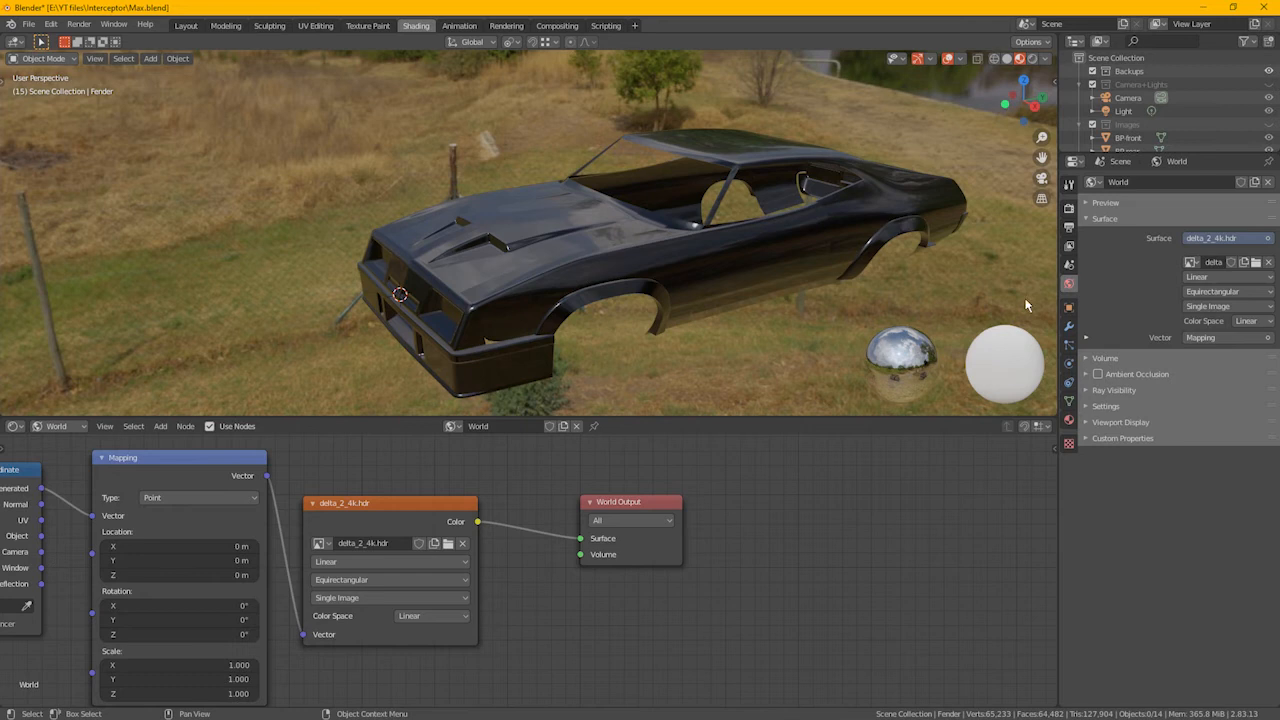
Make the render's film background transparent and show the car in rendered shading
left_click(1069, 207)
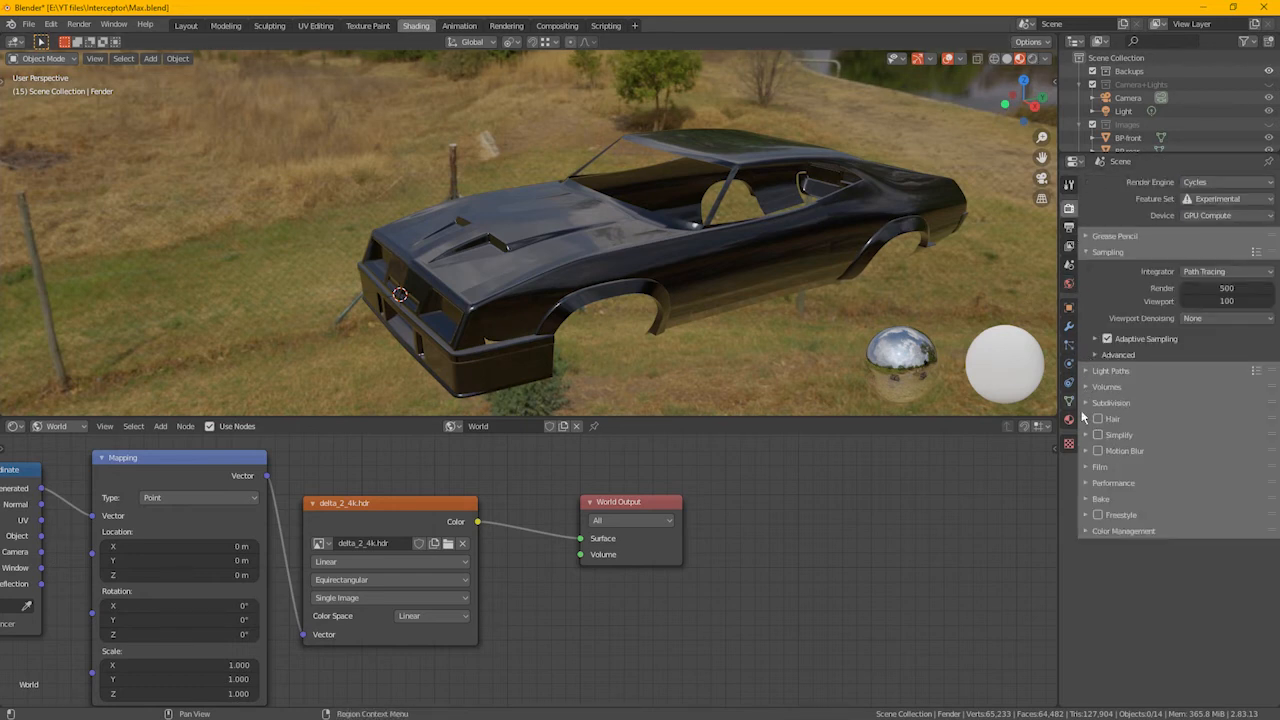
left_click(1097, 469)
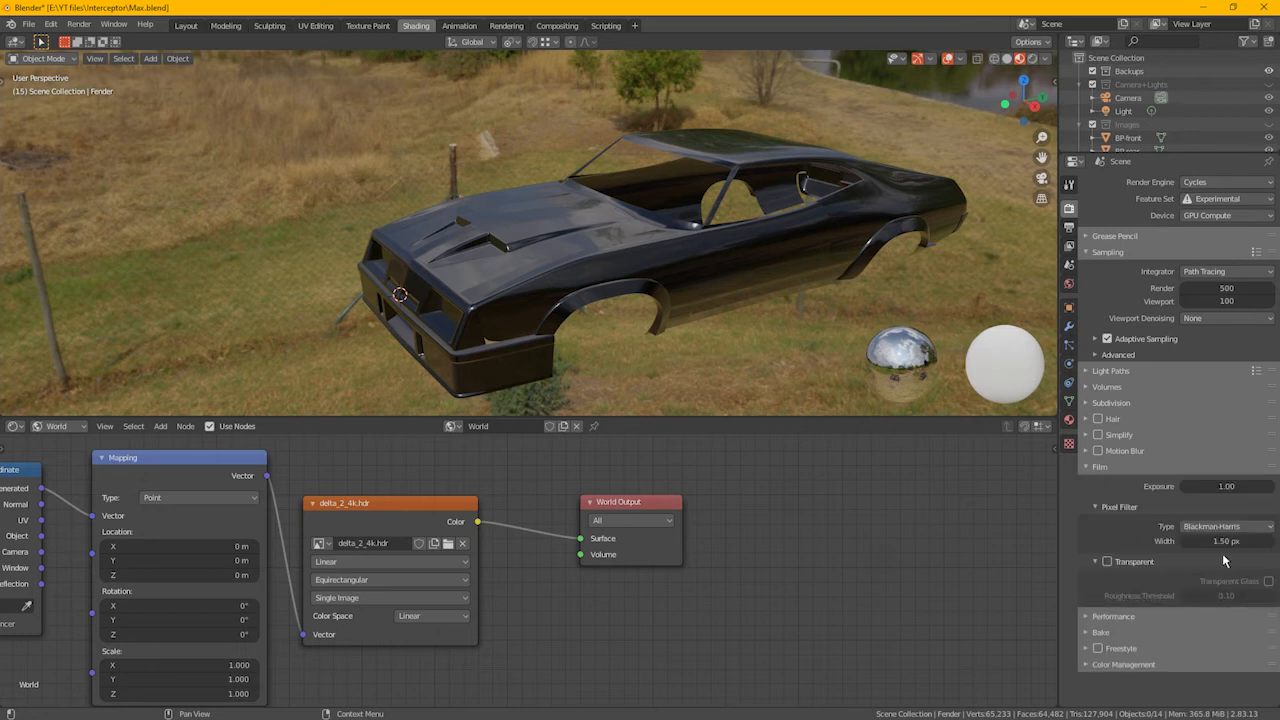
left_click(1107, 561)
middle_click_drag(797, 195, 791, 211, "shift")
left_click(1032, 58)
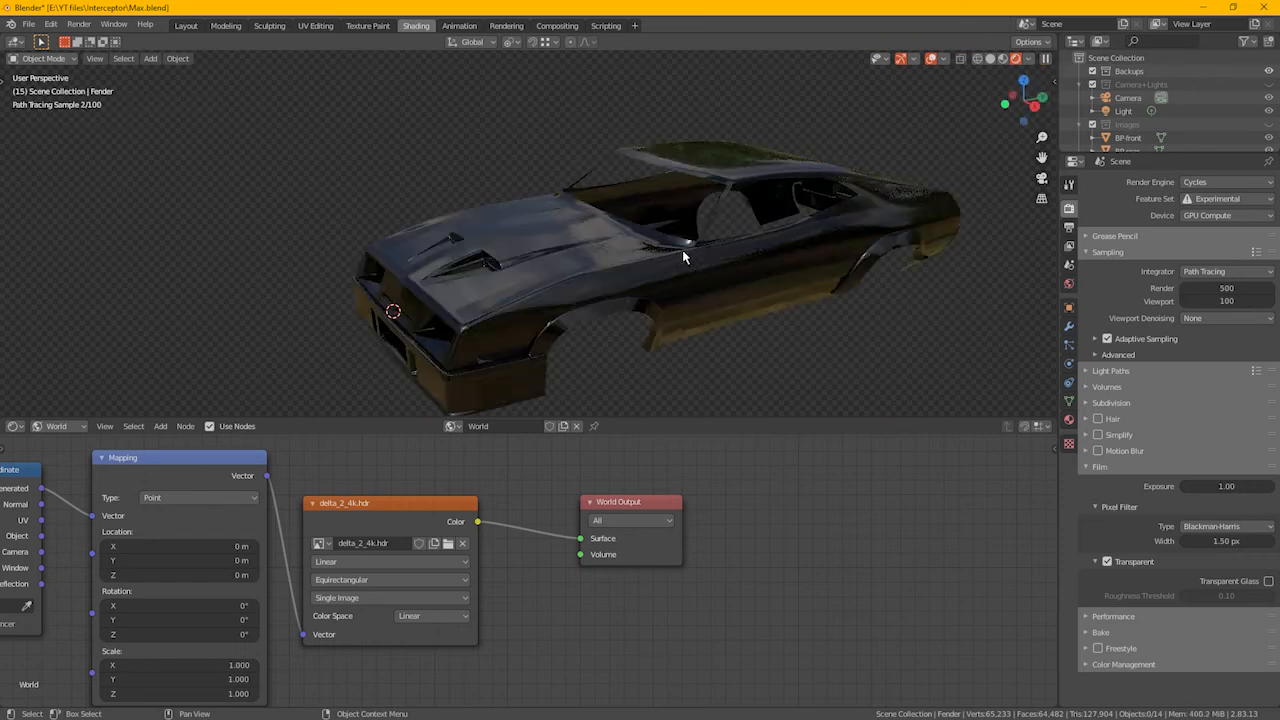
Snap the 3D cursor to the world origin
mouse_move(666, 263)
middle_mouse_down()
mouse_move(707, 289)
mouse_move(636, 282)
mouse_move(654, 274)
middle_mouse_up()
key("shift+s")
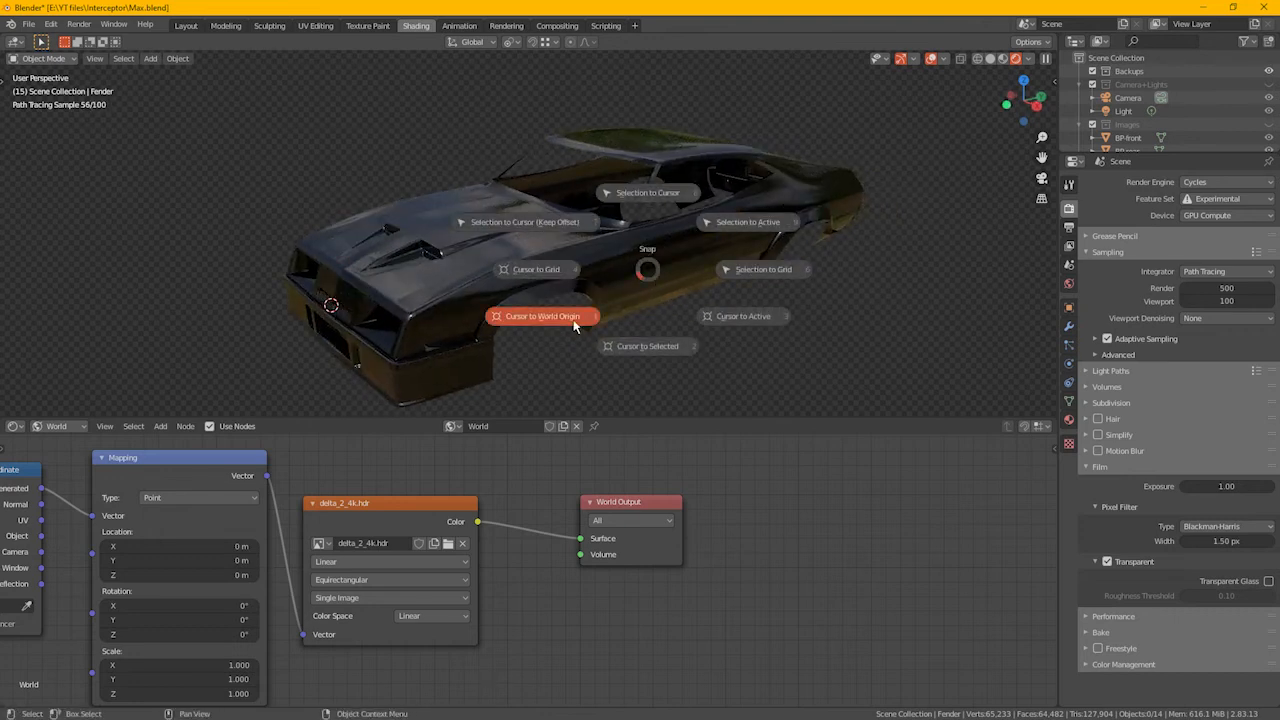
left_click(576, 319)
middle_click_drag(699, 275, 586, 286)
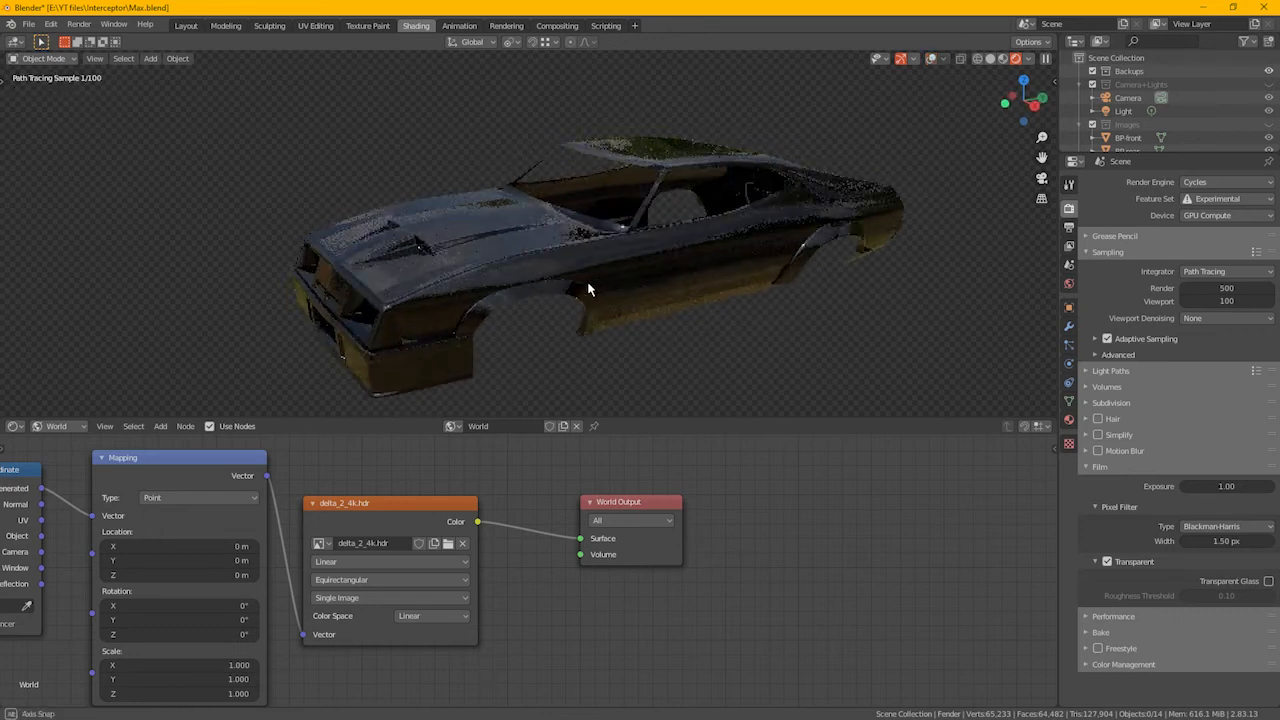
Switch to the Modeling workspace and return the fender to Object Mode
left_click(231, 27)
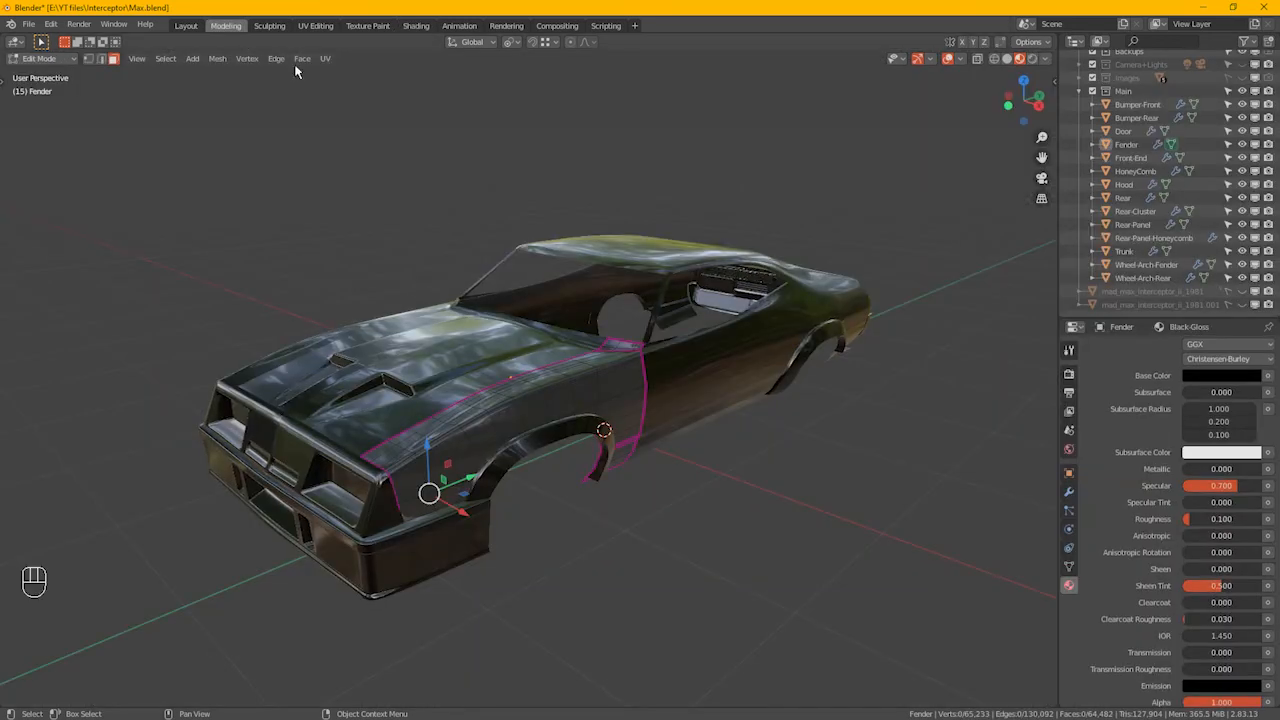
key("Tab")
Examine the black paint's reflections on the car's front end, hood, roof and side from several angles
middle_click_drag(698, 462, 697, 270, "alt")
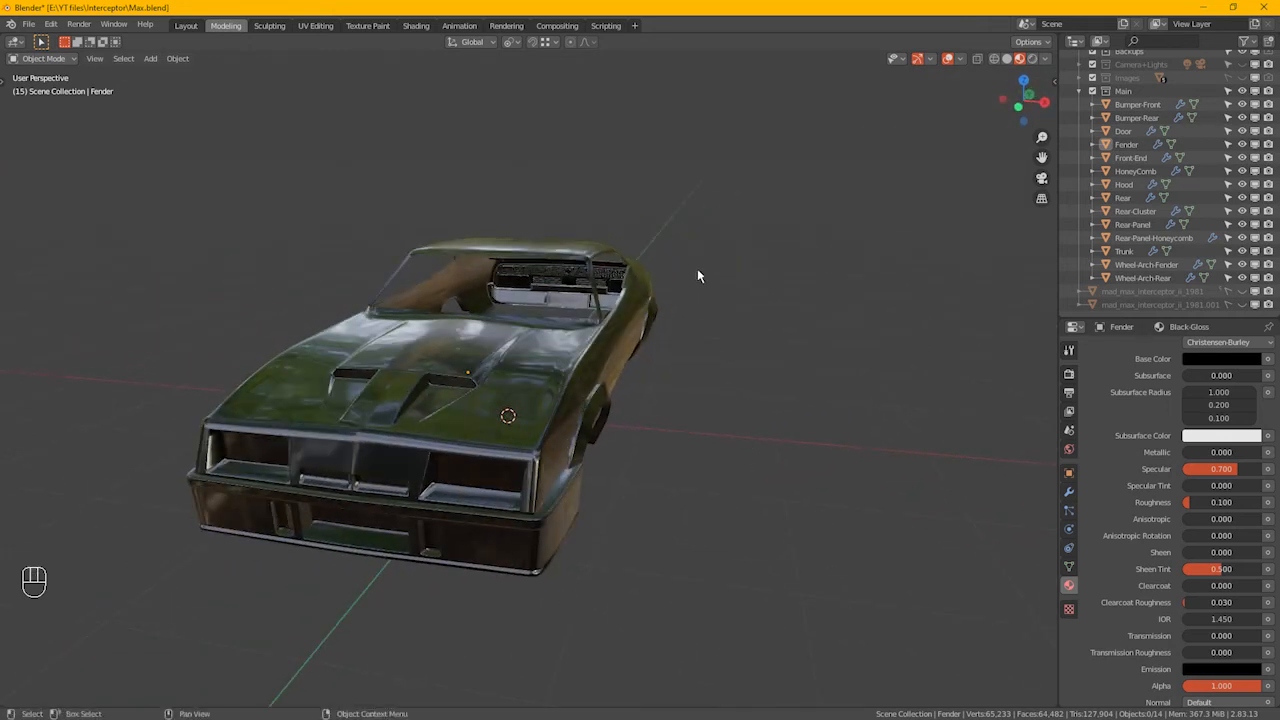
scroll(561, 532, "up", 8)
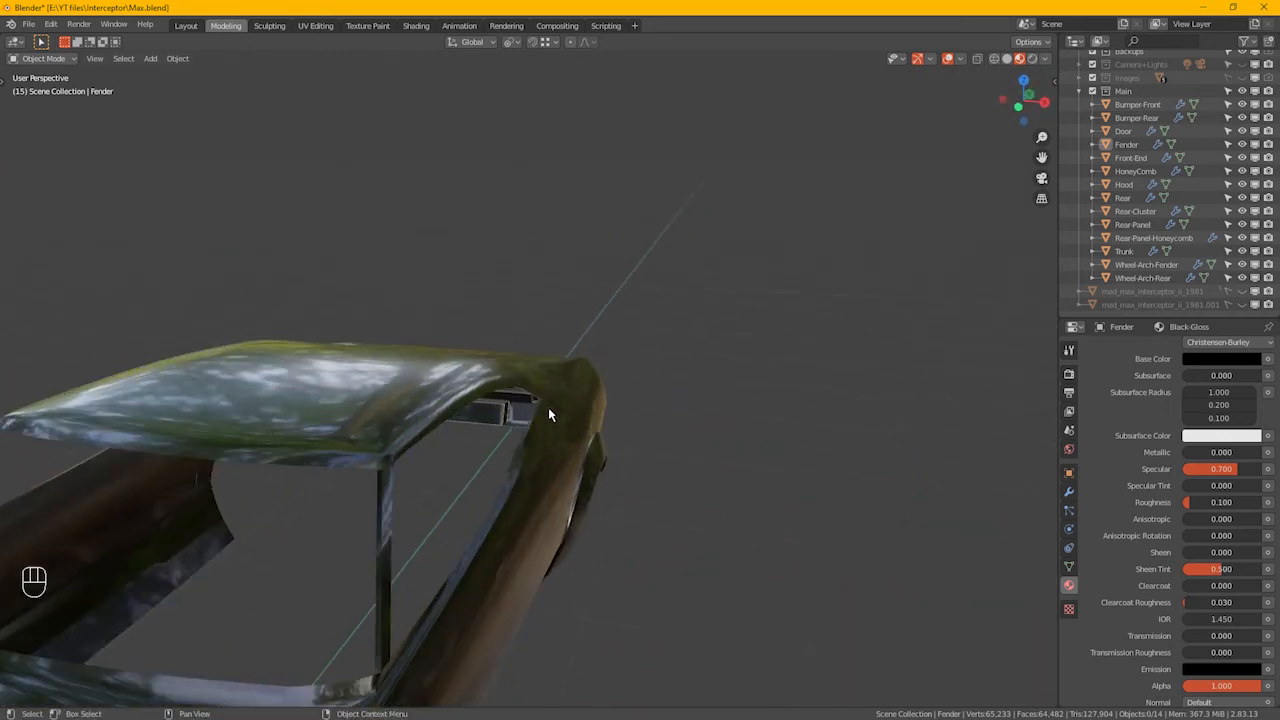
middle_click_drag(645, 456, 805, 395, "alt")
key("alt")
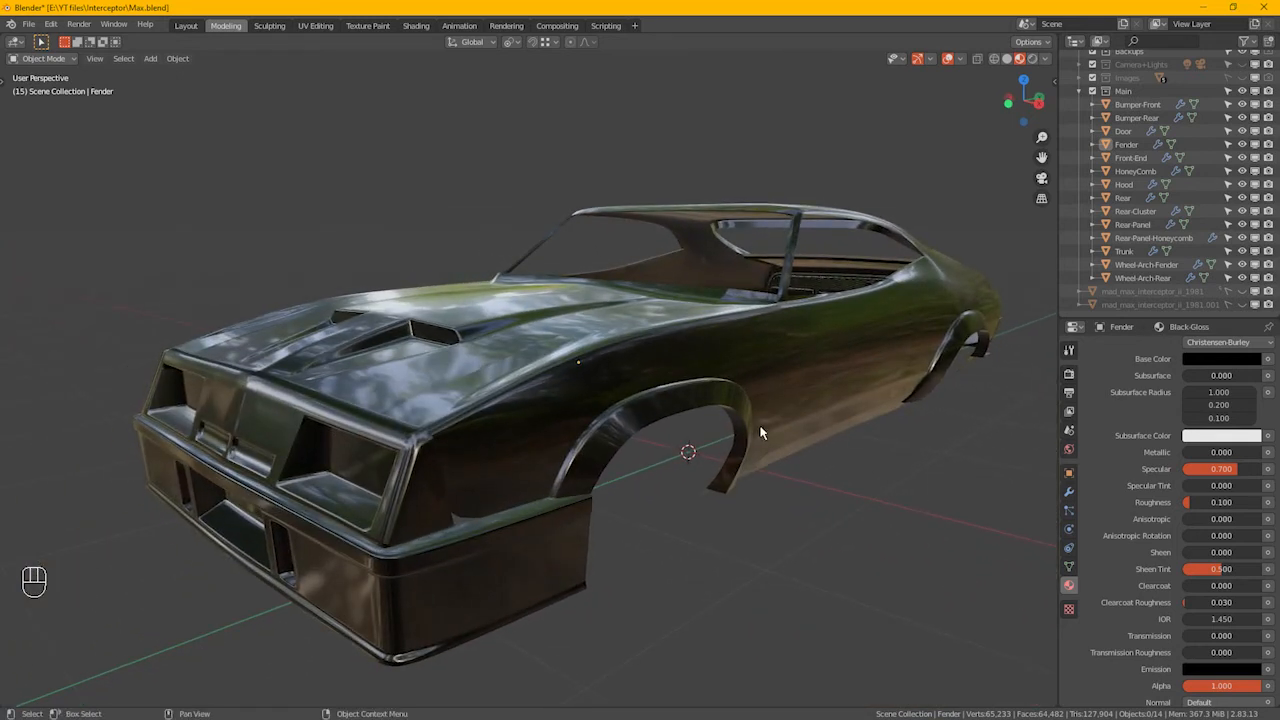
mouse_move(763, 437)
middle_mouse_down("alt")
mouse_move(771, 446)
mouse_move(709, 451)
mouse_move(739, 415)
mouse_move(737, 442)
mouse_move(743, 429)
middle_mouse_up("alt")
scroll(768, 450, "down", 2)
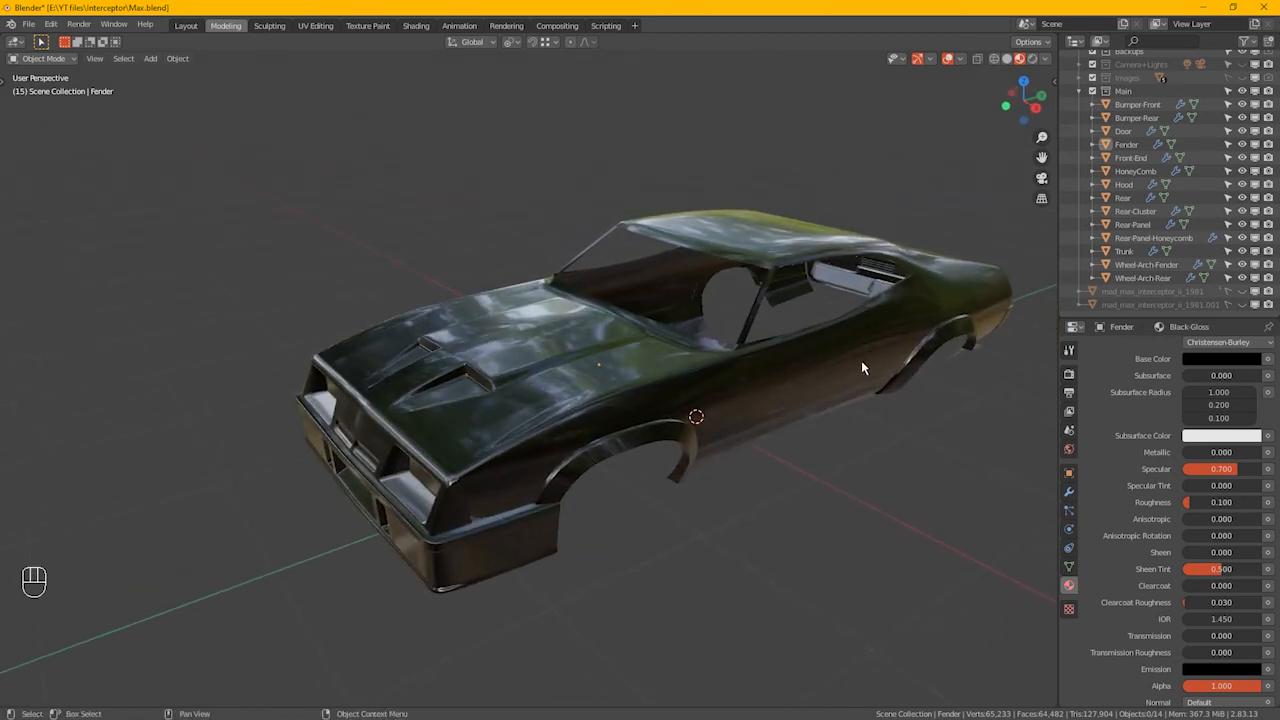
middle_click_drag(835, 380, 781, 413, "alt")
scroll(777, 397, "up", 1)
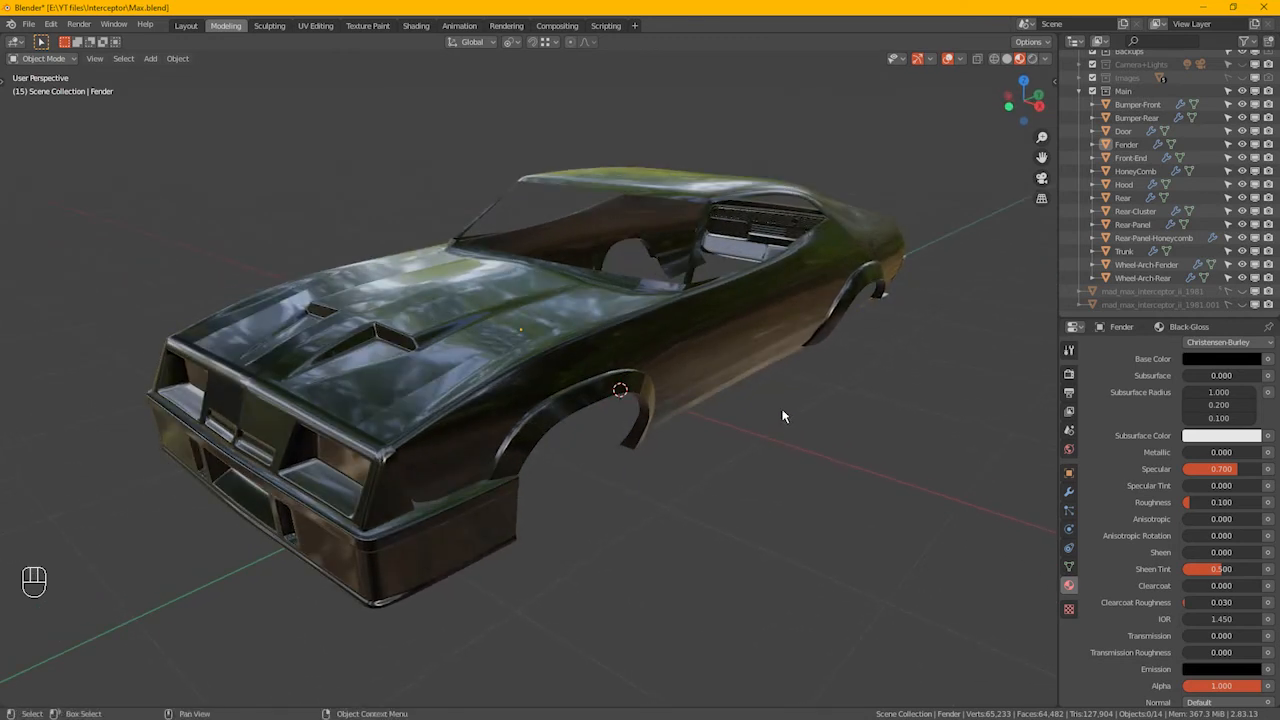
Hide the viewport overlays to view the car body without the grid and 3D cursor
left_click(948, 58)
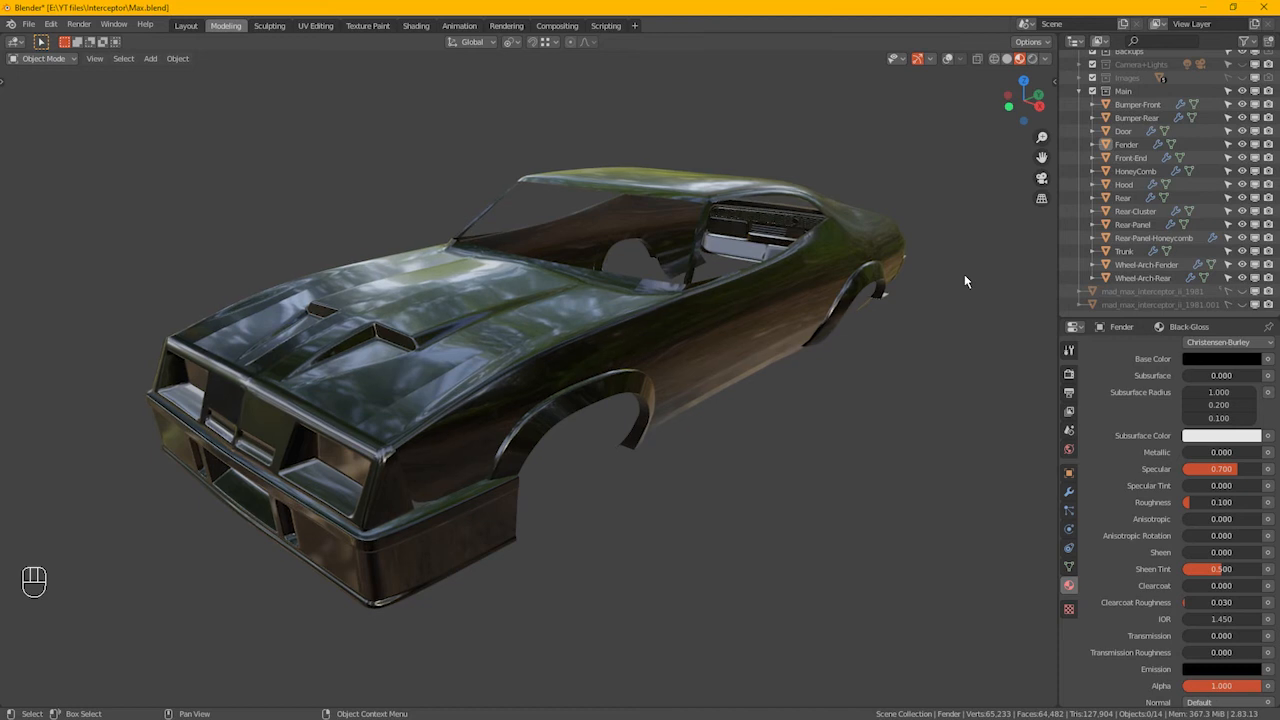
middle_click_drag(903, 363, 907, 357, "alt")
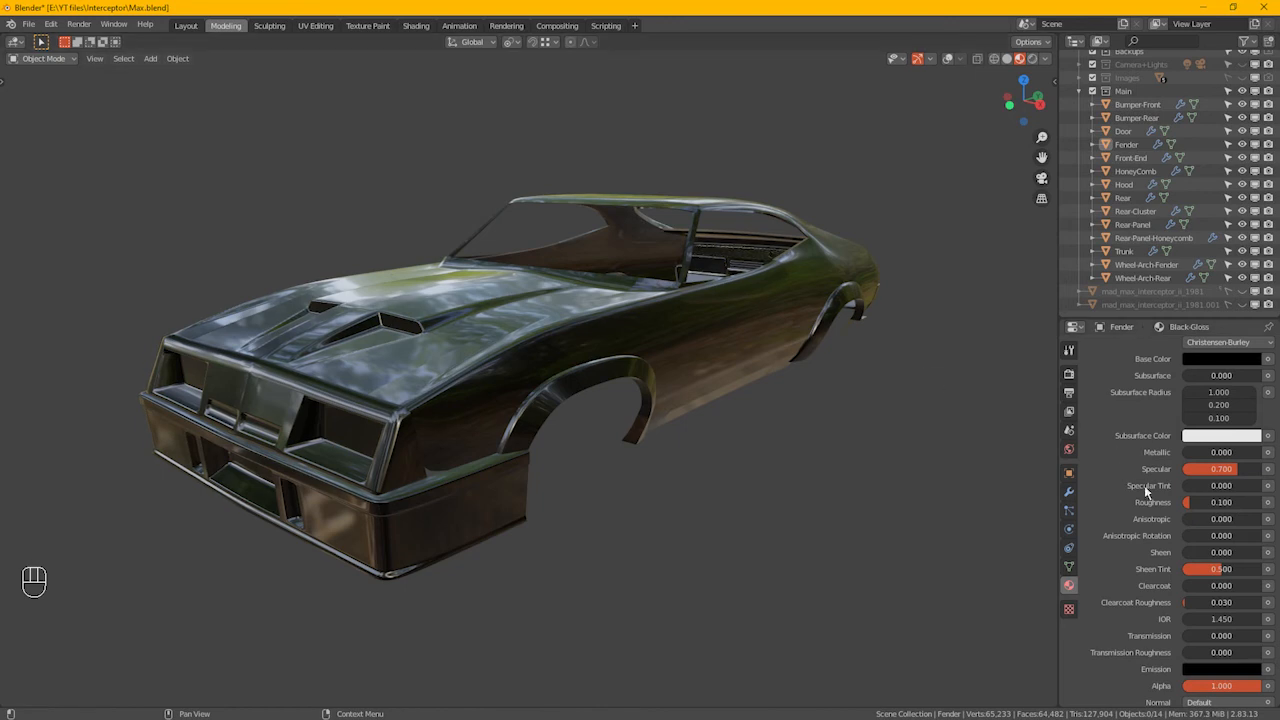
Set the Black-Gloss material's roughness to 0.5 and its specular to 0.5
left_click(1216, 505)
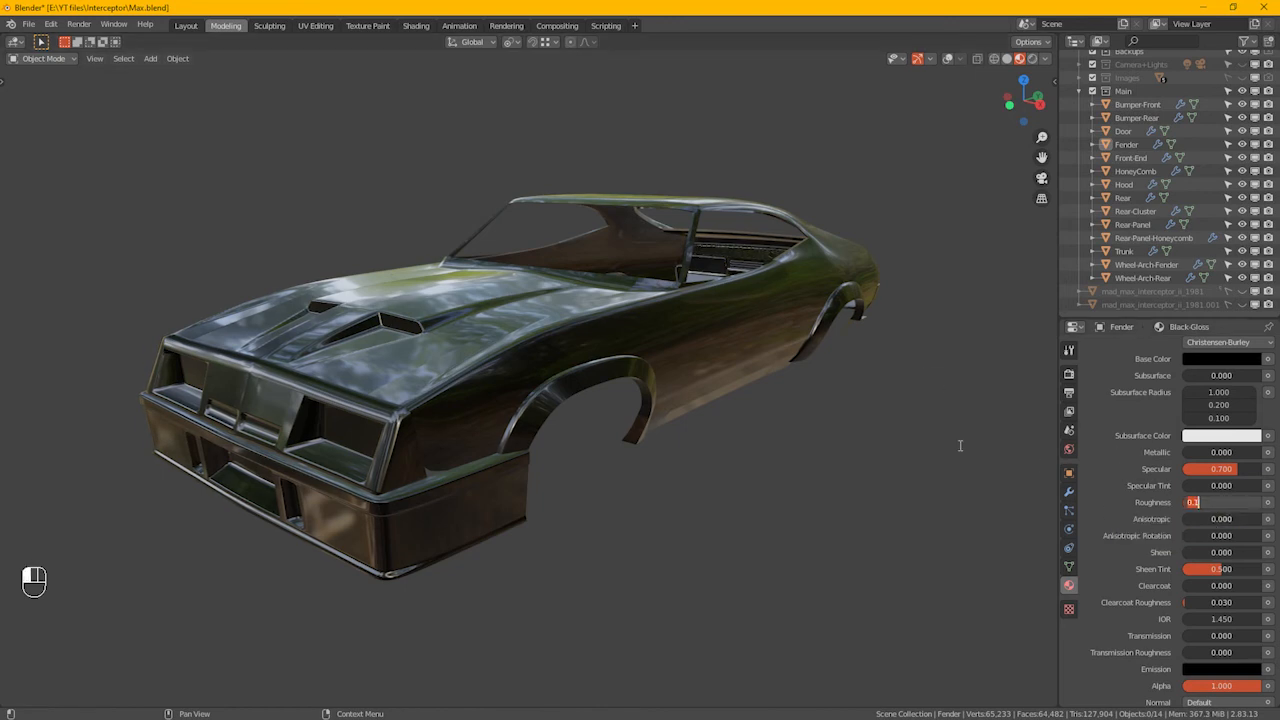
key("BackSpace")
type("0.5")
key("Return")
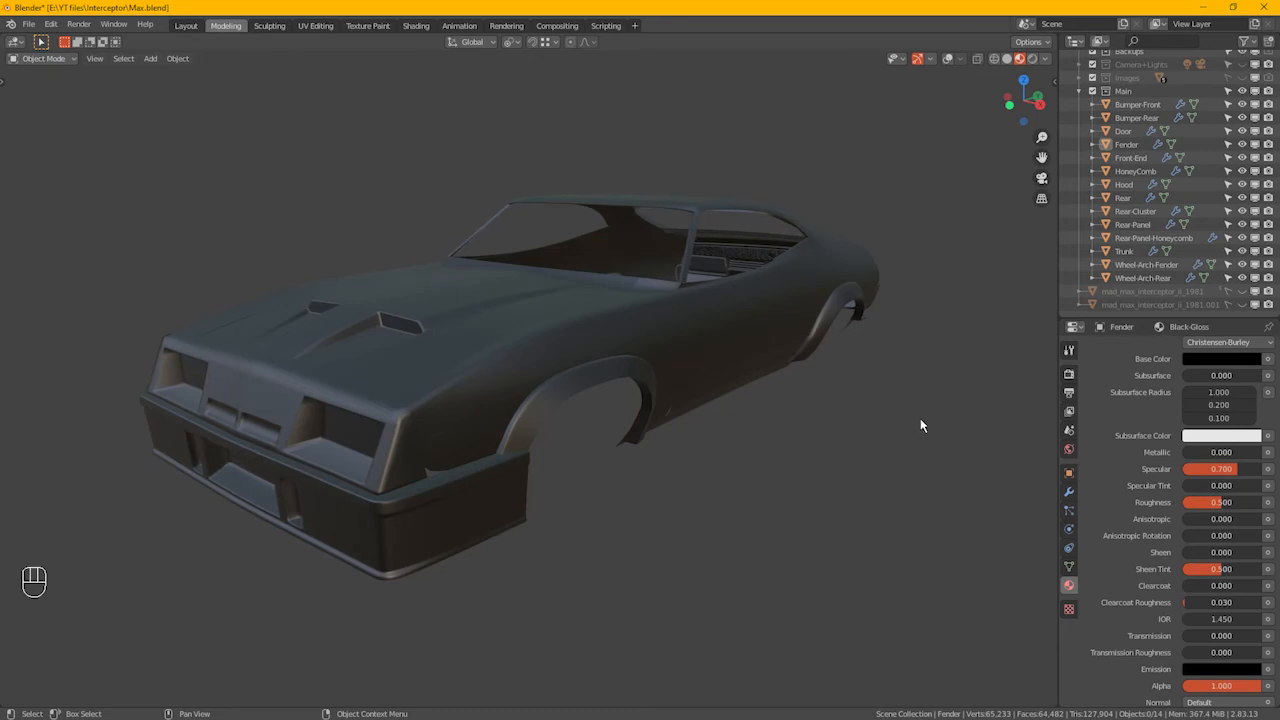
mouse_move(1241, 483)
left_mouse_down()
mouse_move(1185, 483)
mouse_move(1239, 469)
mouse_move(1200, 469)
mouse_move(1225, 482)
left_mouse_up()
left_click(1222, 474)
key("BackSpace")
type("0.5")
key("Return")
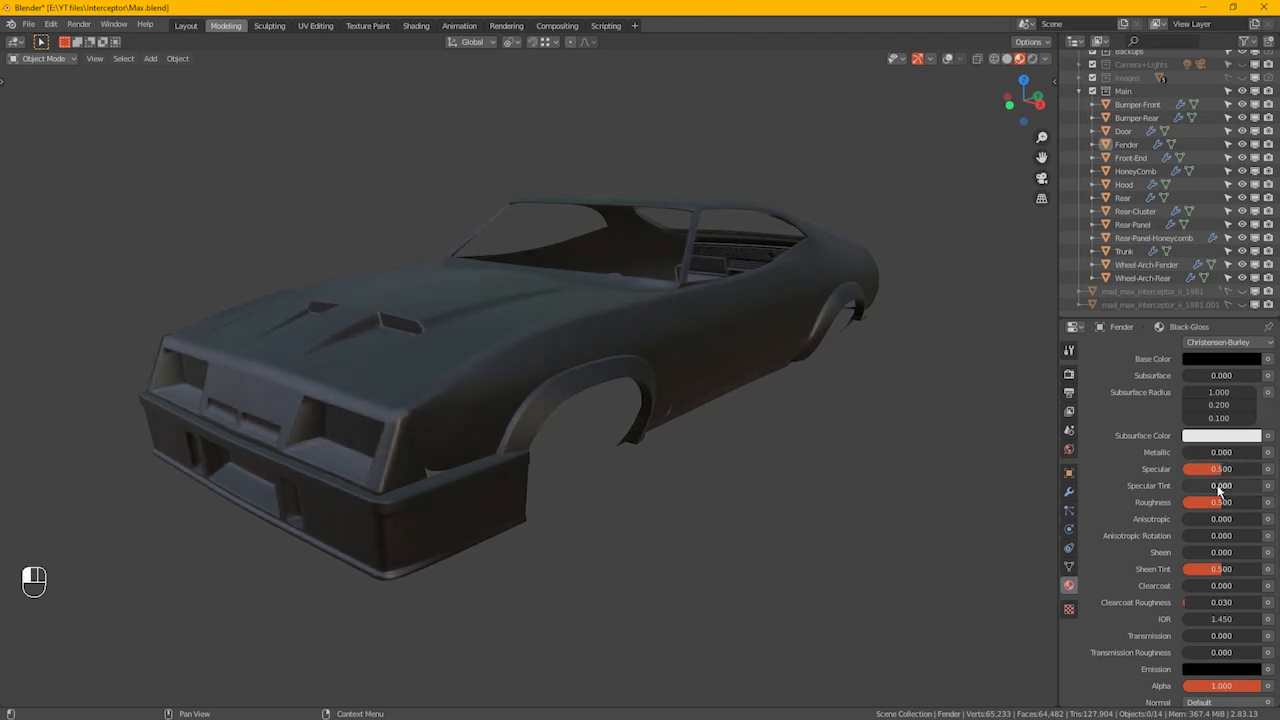
Check the duller finish on the car's front and side, and save the Blender file
middle_click_drag(653, 417, 673, 438)
left_click_drag(673, 438, 662, 435, "alt")
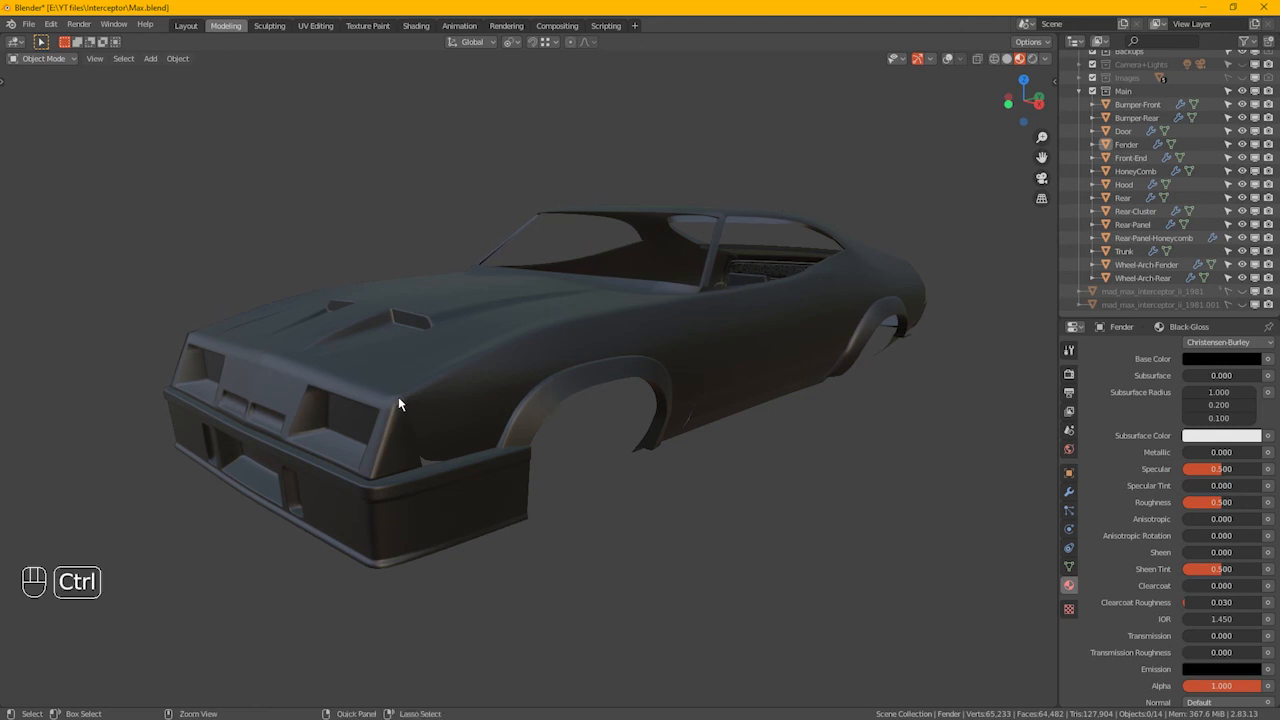
key("ctrl+s")
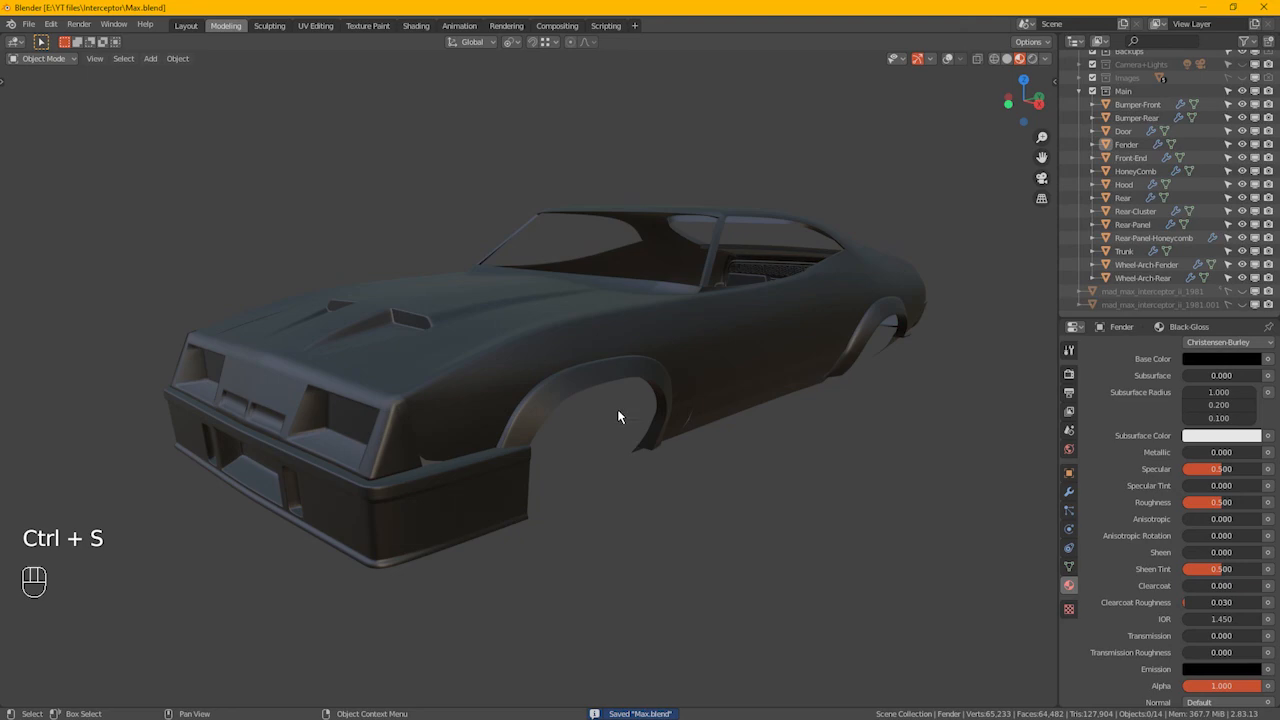